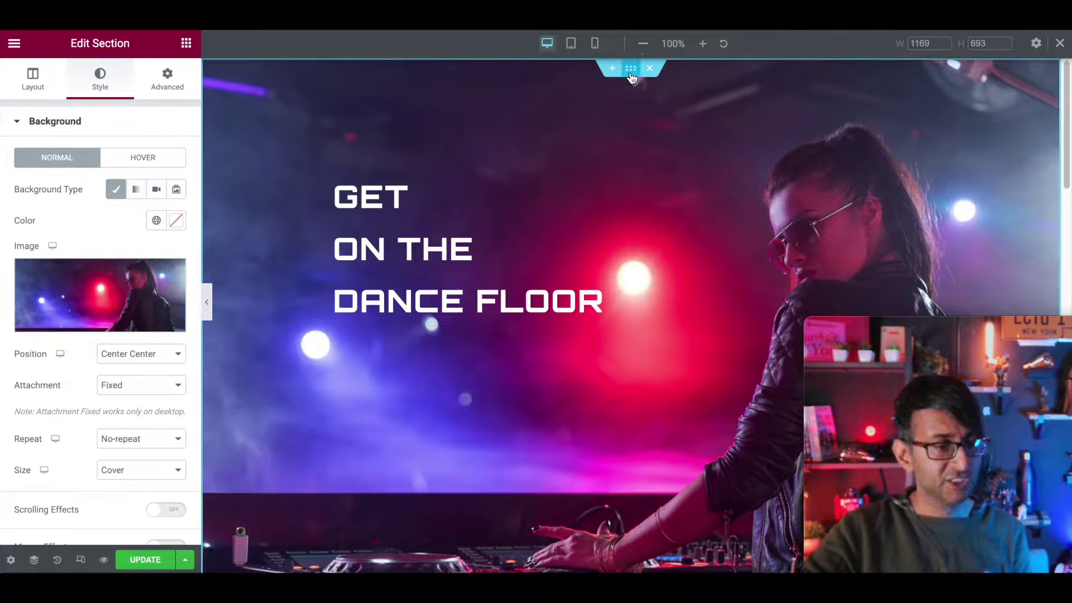
left_click(33, 83)
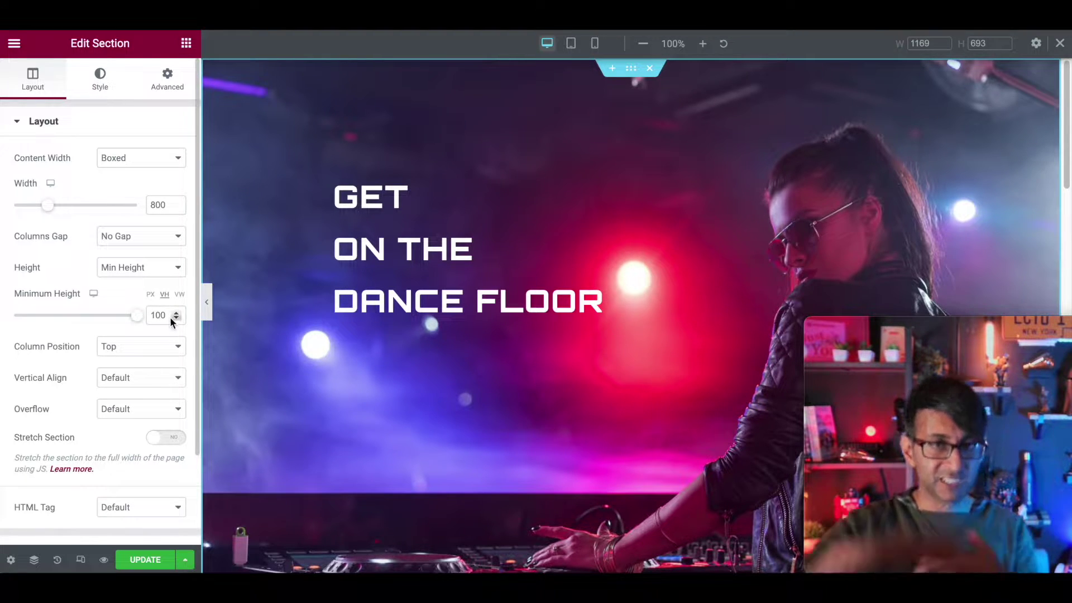
left_click(100, 85)
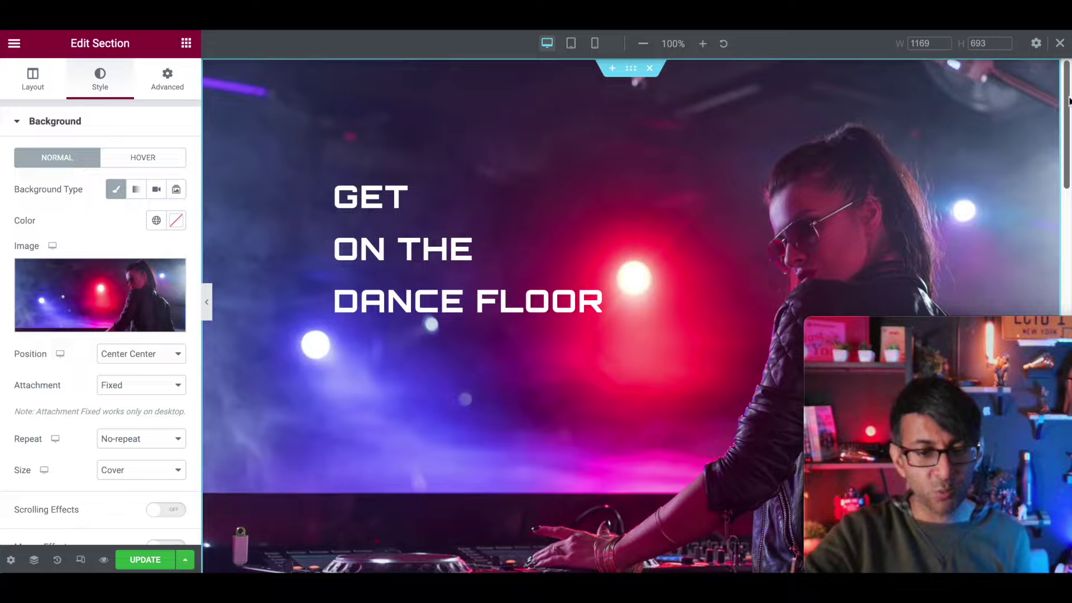
left_click_drag(1067, 99, 1063, 262)
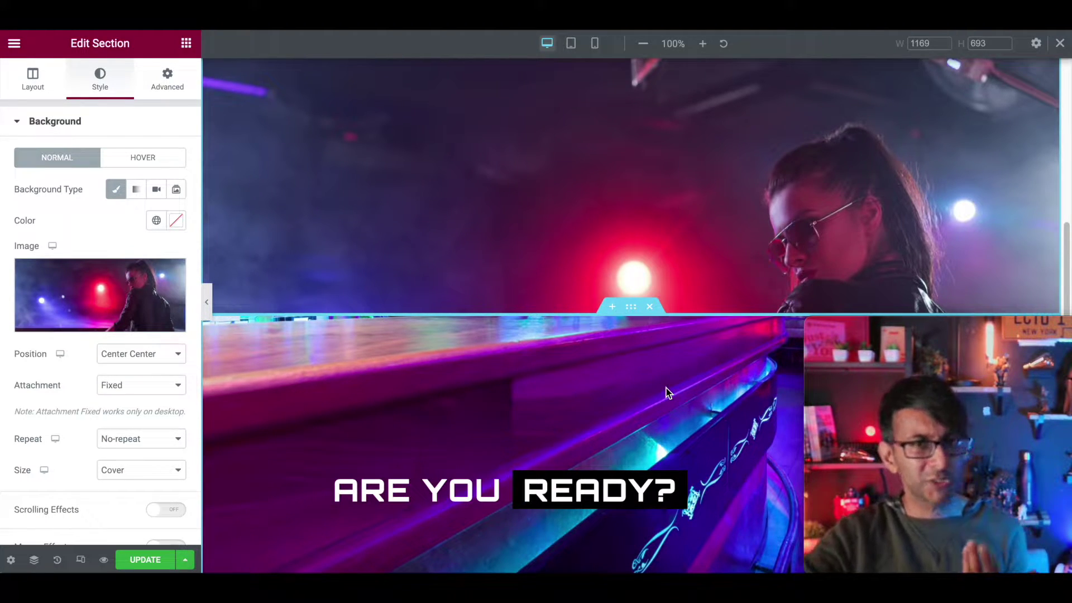
left_click(633, 310)
Keep Scrolling Effects on in the section's Motion Effects and edit Transparency (Fade In, level 10).
left_click(183, 93)
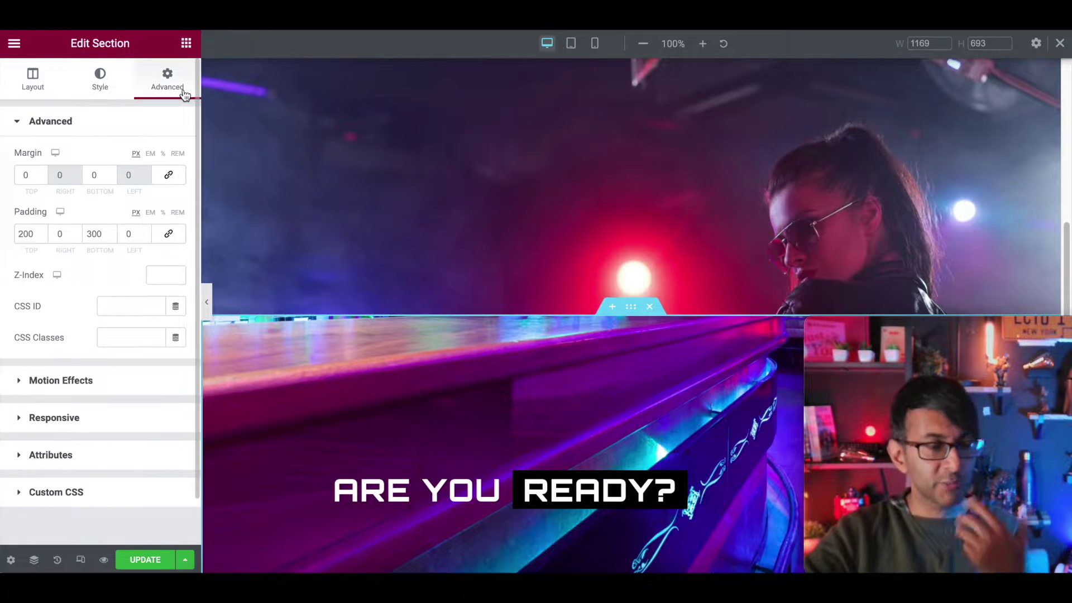
left_click(84, 382)
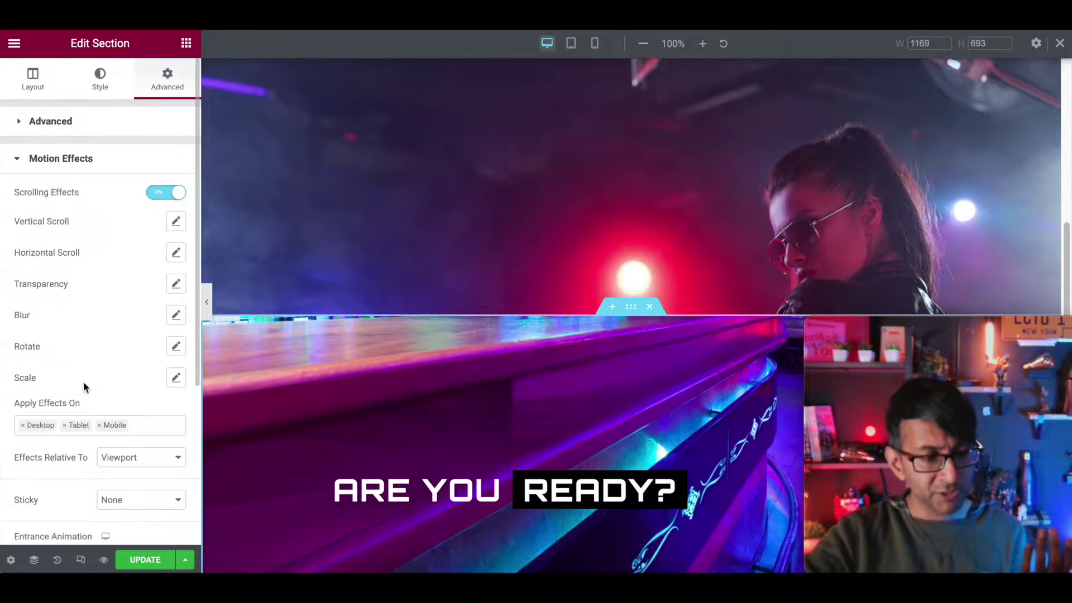
left_click(168, 193)
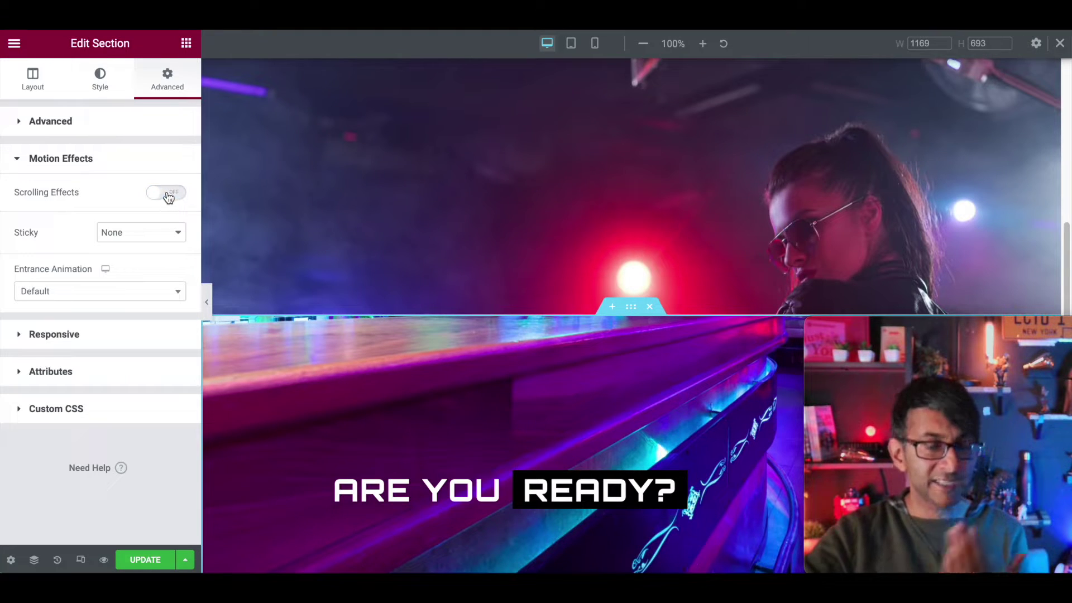
left_click(168, 194)
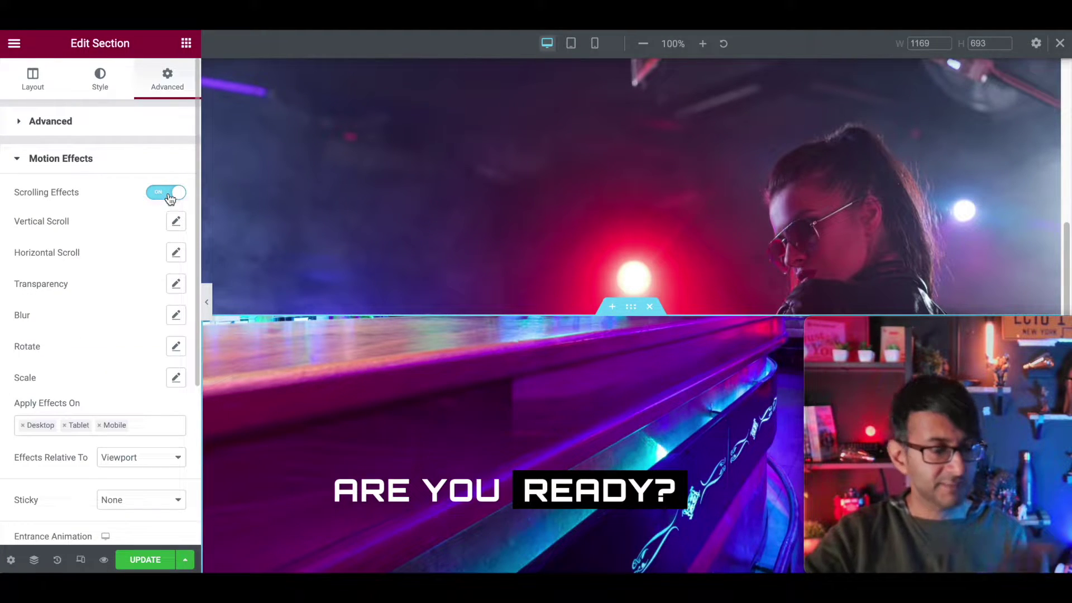
left_click(176, 285)
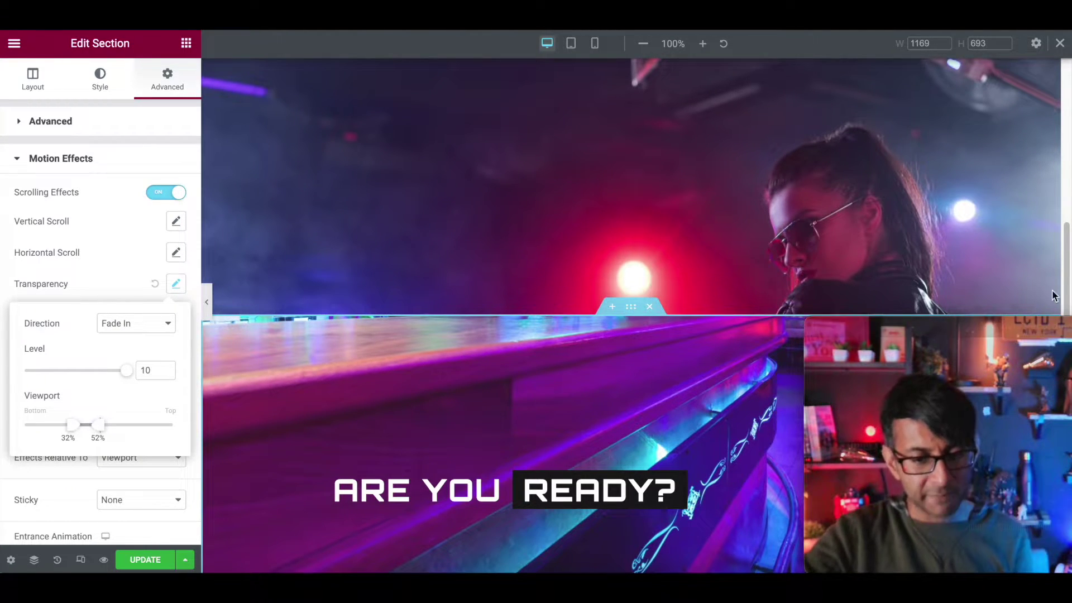
Set the fade-in's viewport range to 42–59%.
left_click_drag(1066, 292, 1066, 249)
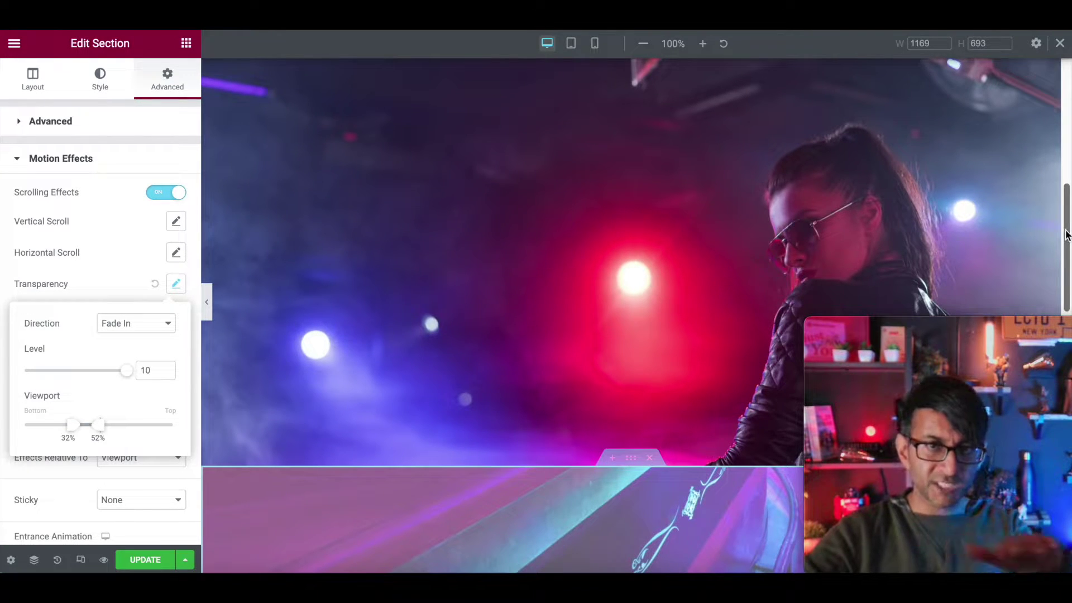
left_click_drag(1067, 234, 1065, 269)
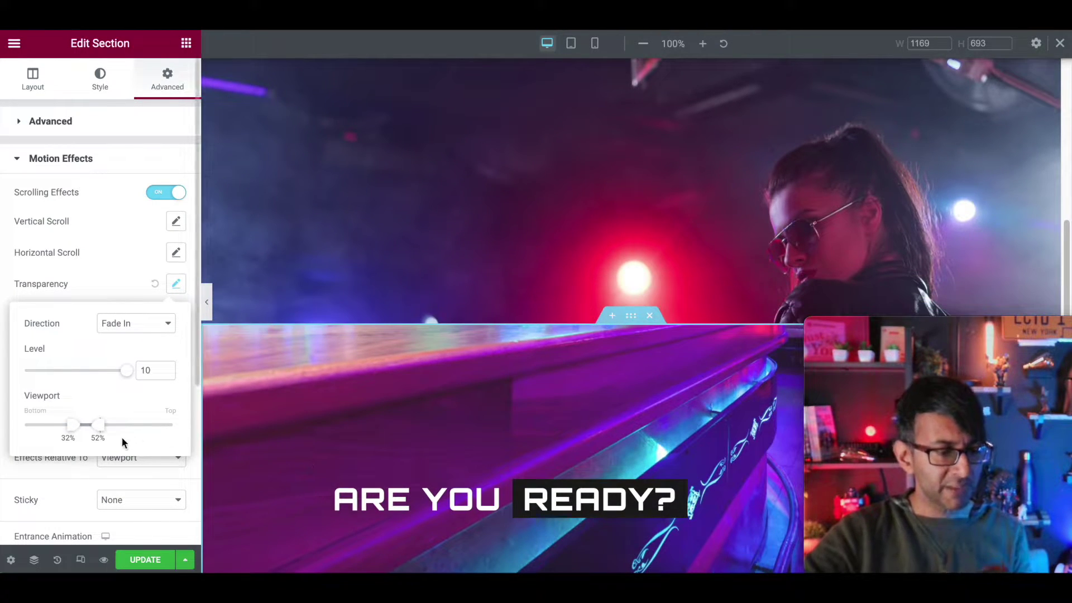
left_click(98, 435)
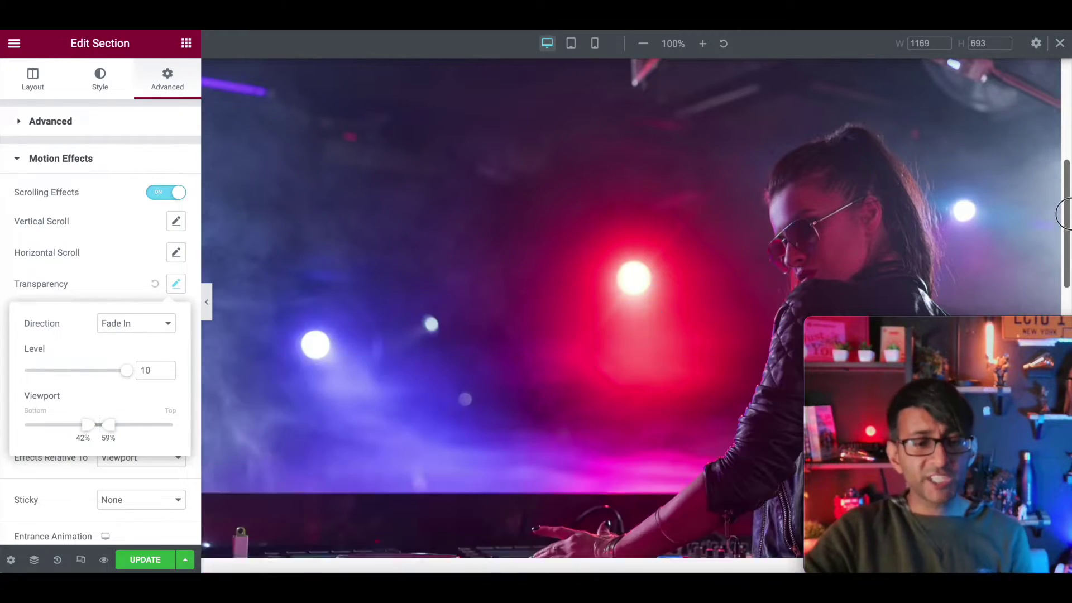
mouse_move(1064, 246)
left_mouse_down()
mouse_move(1064, 354)
mouse_move(1064, 244)
left_mouse_up()
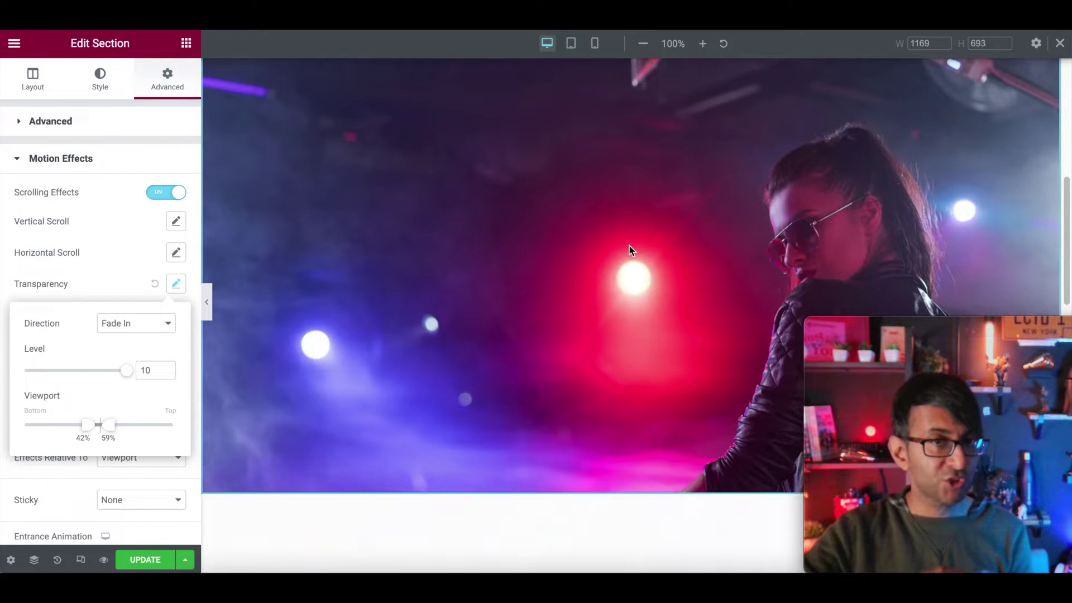
scroll(629, 248, "down", 2)
Insert a new empty one-column section above ARE YOU READY?
left_click(611, 414)
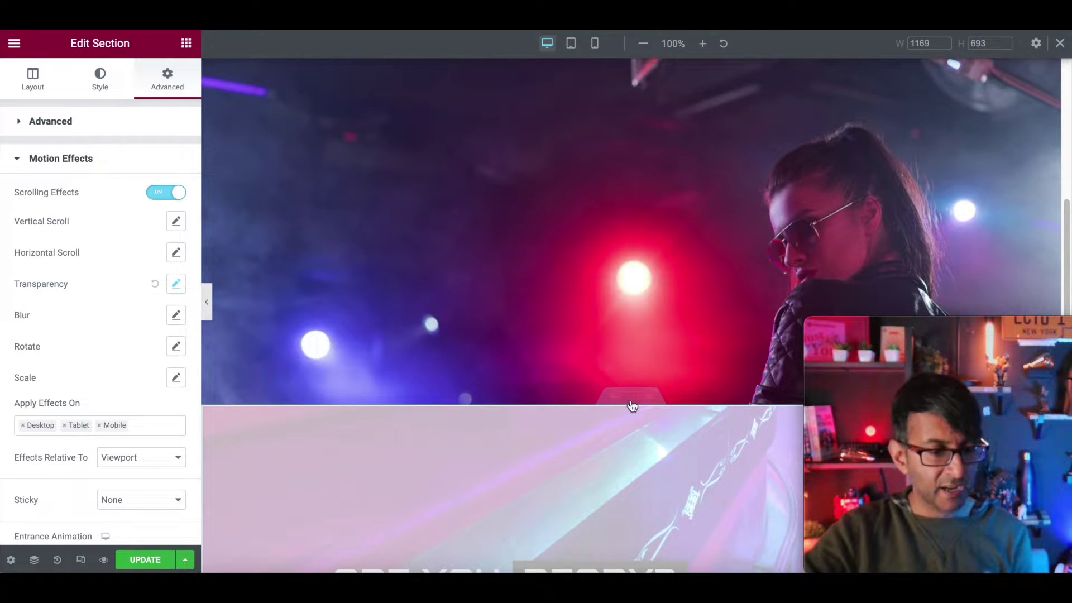
left_click(613, 400)
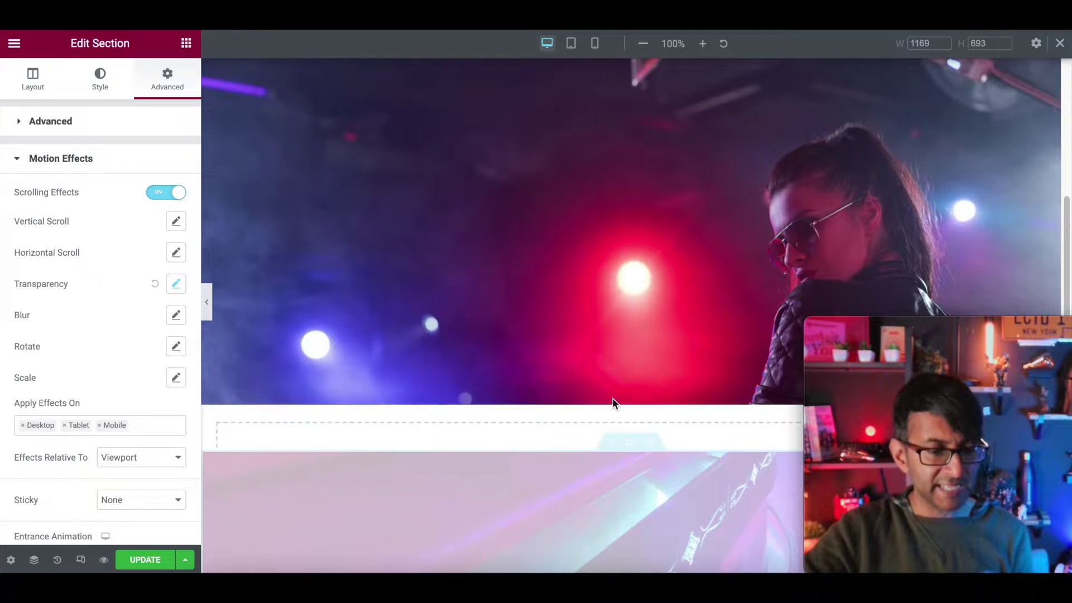
left_click(613, 472)
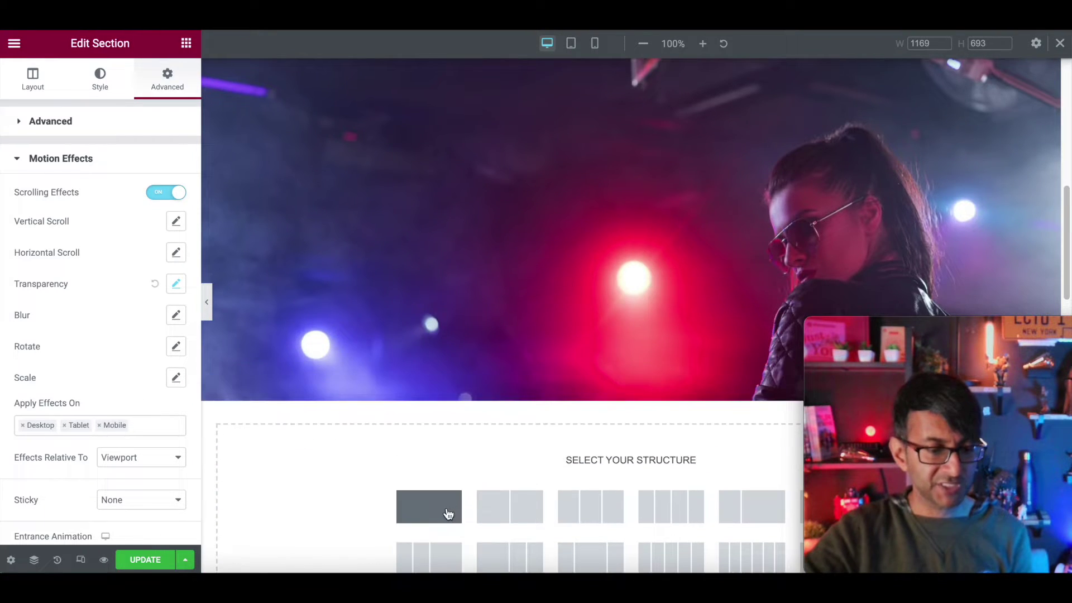
left_click(447, 509)
scroll(1067, 221, "down", 5)
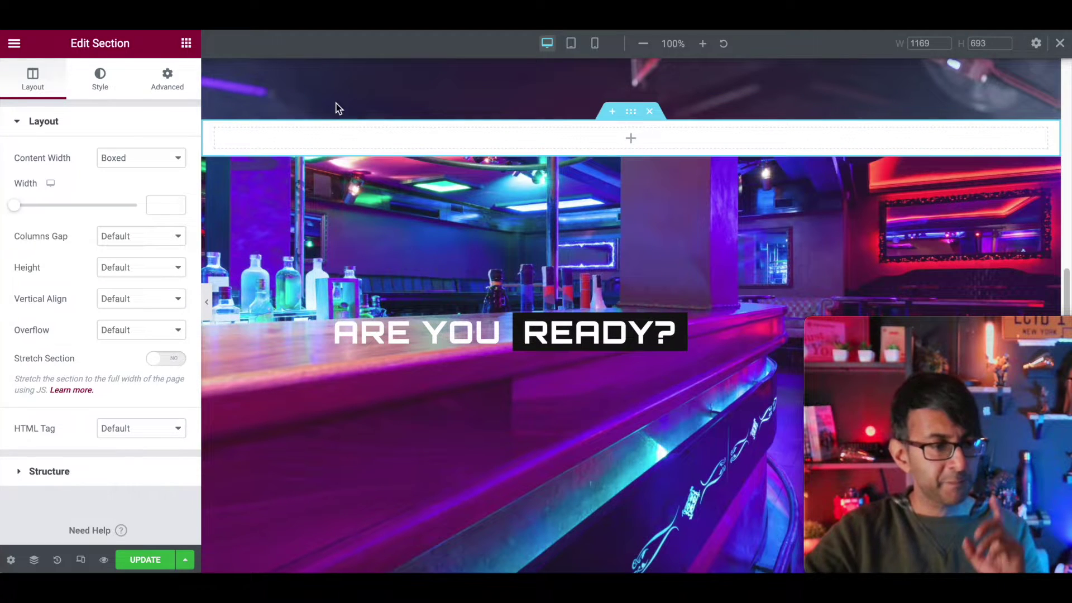
Give it a gradient background from global New Item #16 magenta to fully transparent.
left_click(100, 83)
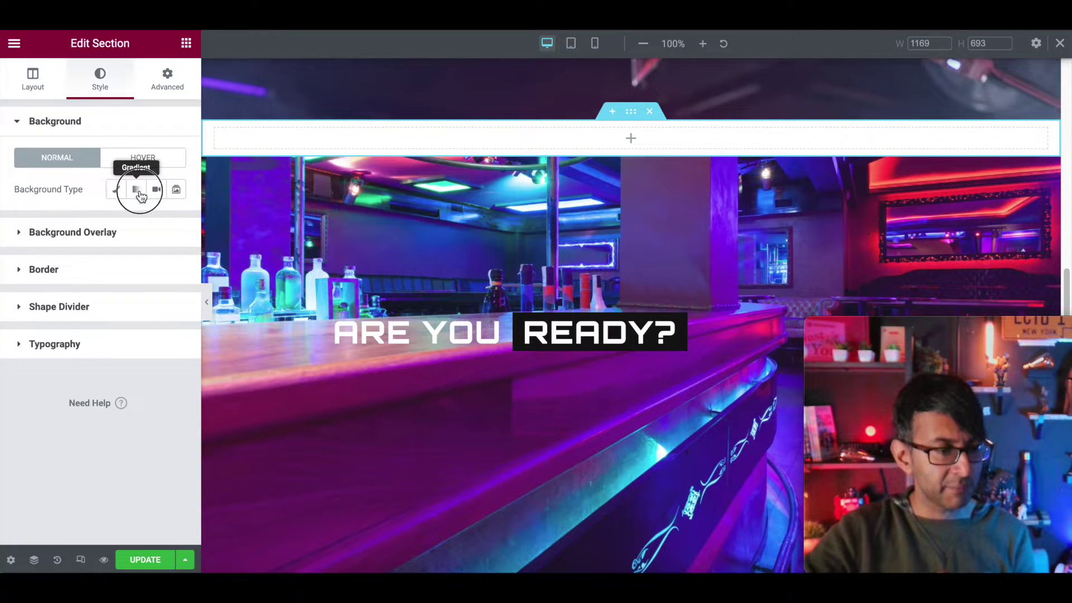
left_click(136, 189)
left_click(157, 222)
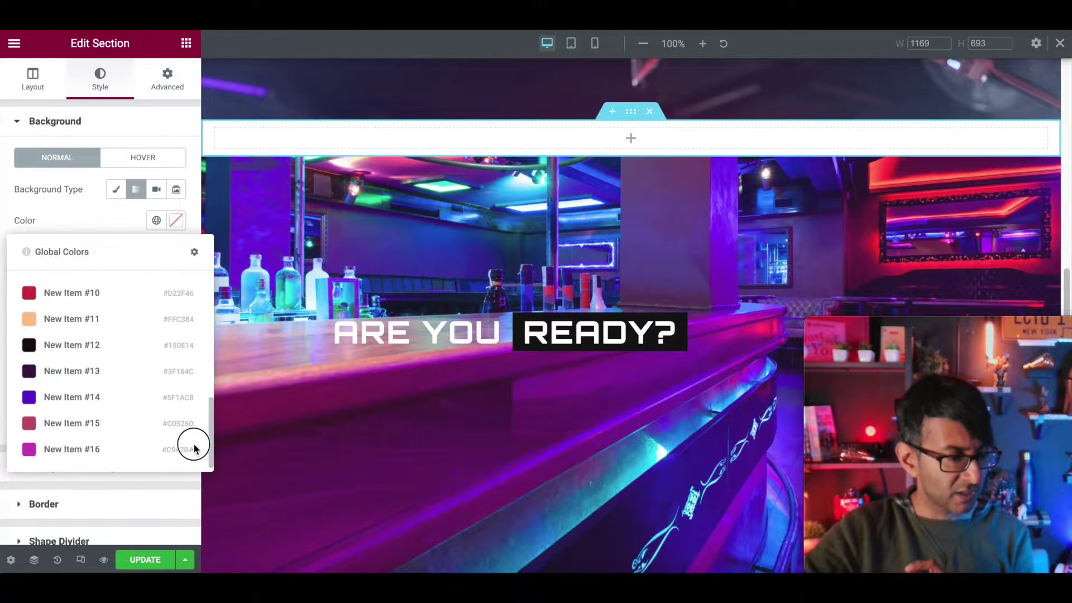
left_click(78, 450)
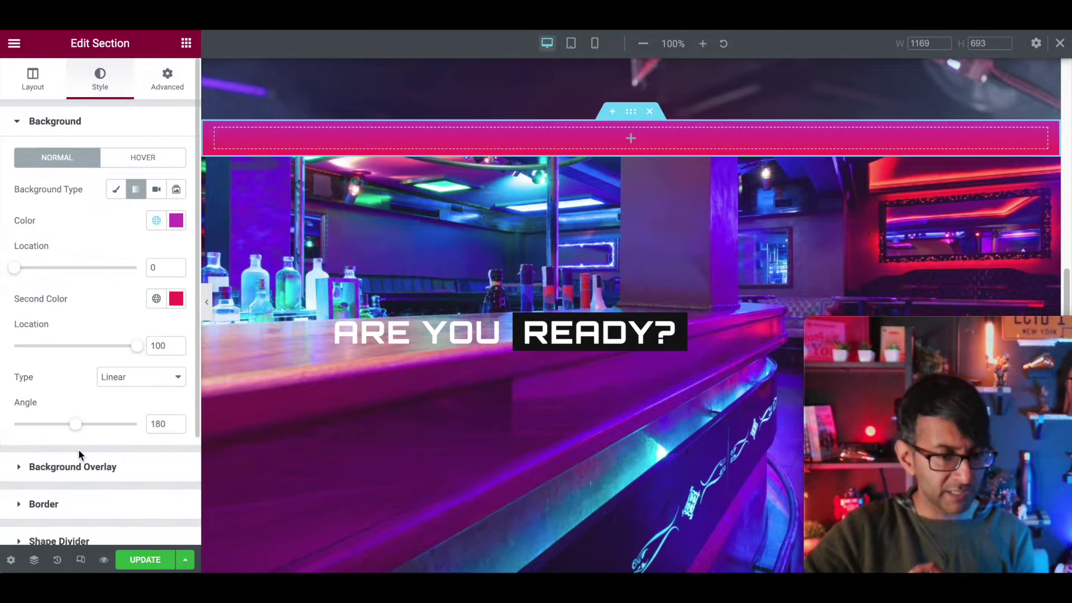
left_click(157, 301)
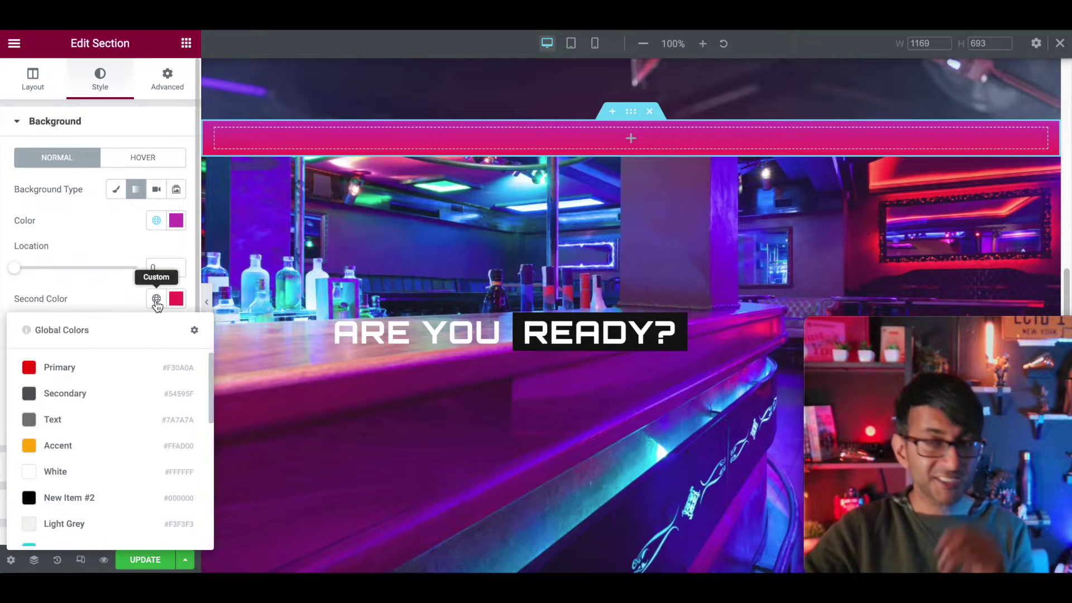
left_click(176, 299)
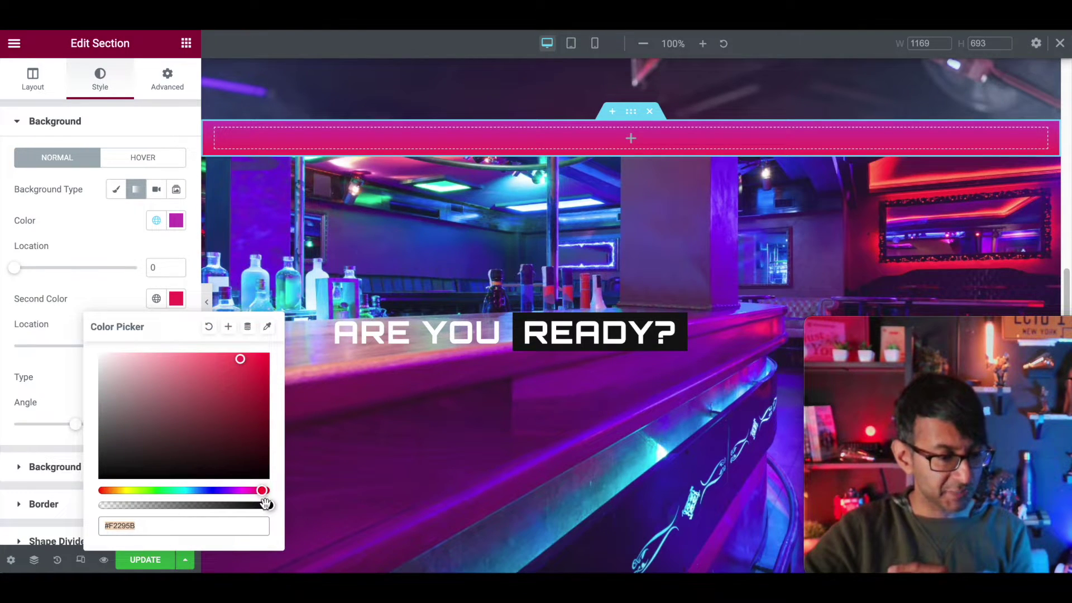
left_click_drag(265, 504, 46, 510)
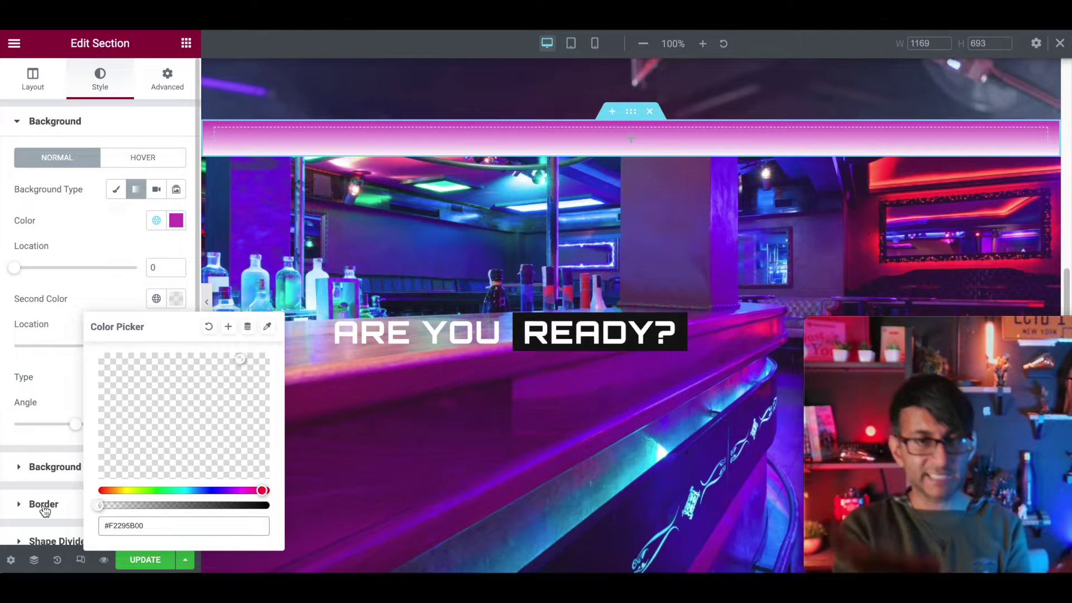
left_click(14, 43)
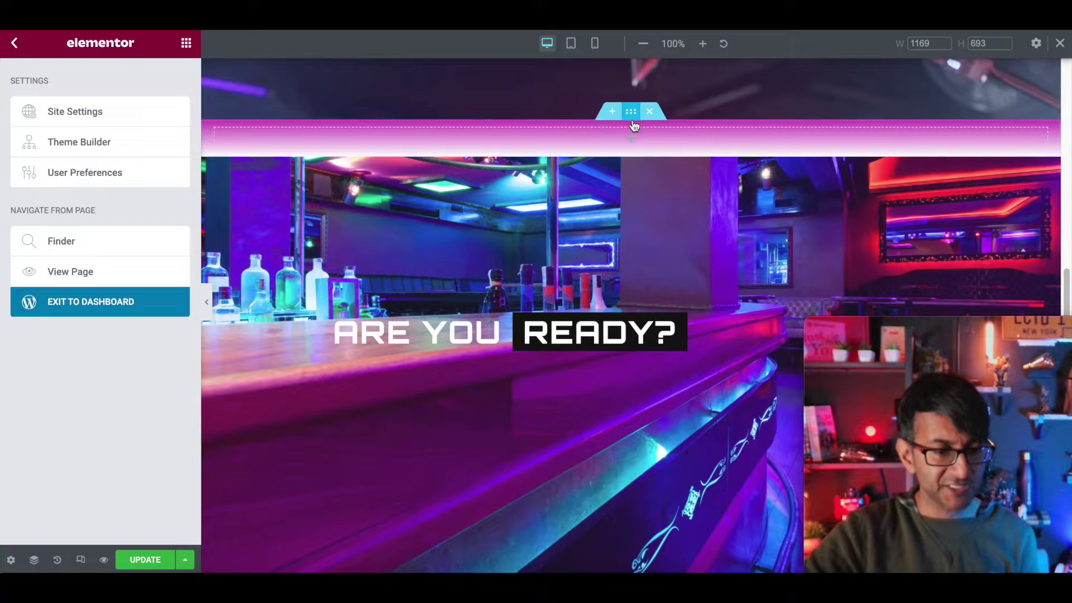
Try different gradient Location stops, then reset them to 50 and 100 at angle 180.
left_click(631, 112)
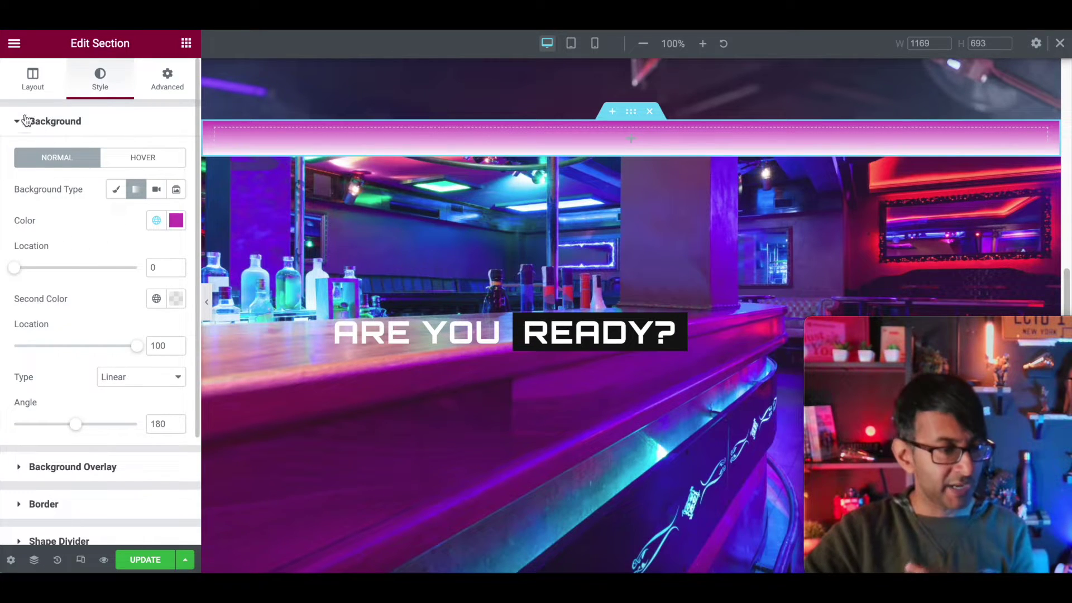
left_click(32, 78)
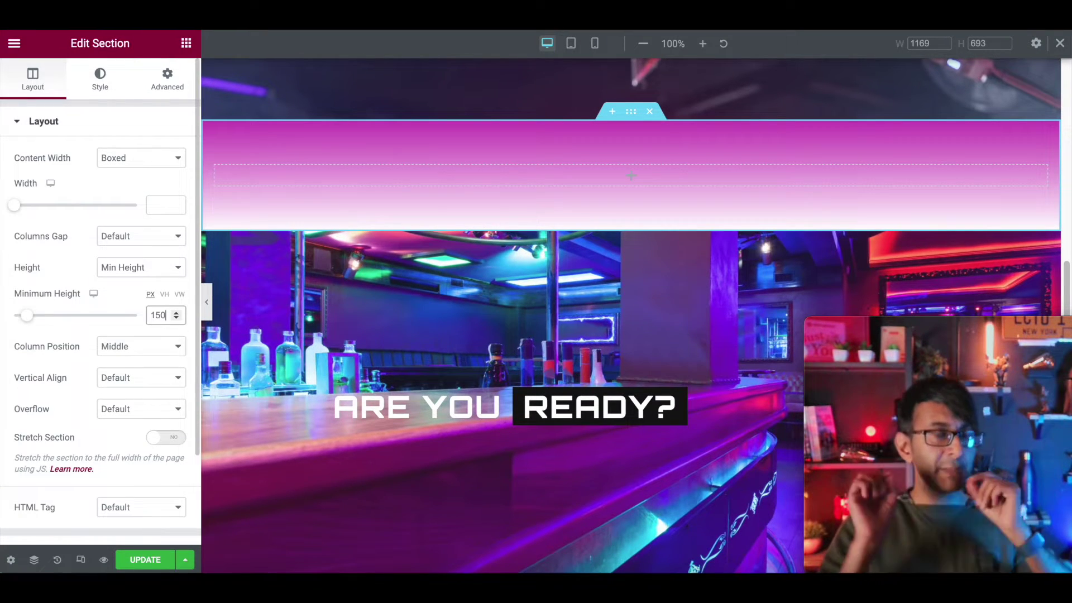
left_click(112, 92)
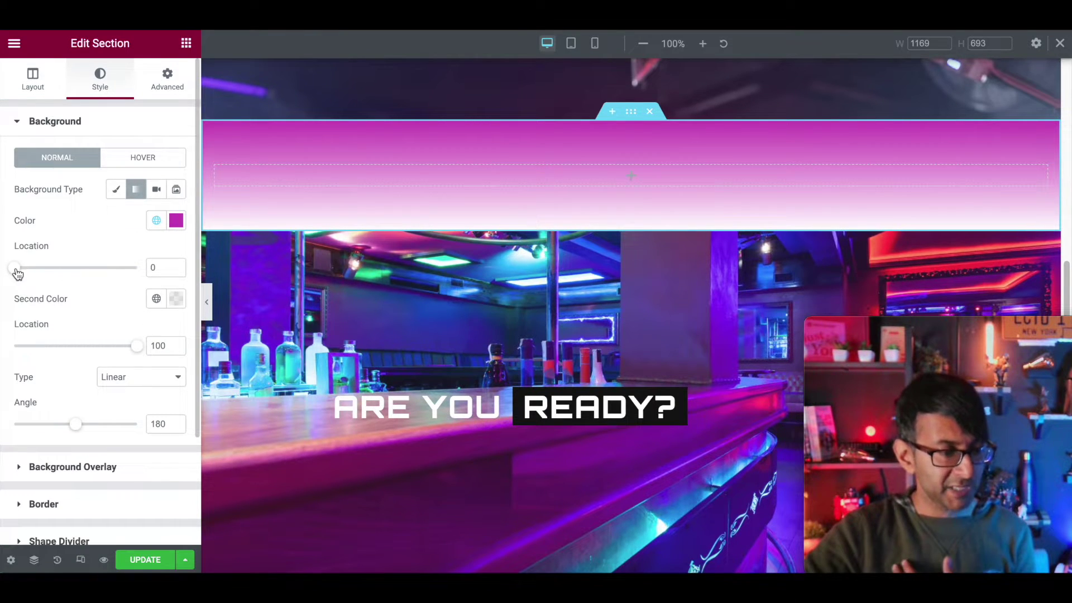
left_click_drag(17, 274, 72, 278)
mouse_move(138, 350)
left_mouse_down()
mouse_move(102, 350)
mouse_move(131, 351)
left_mouse_up()
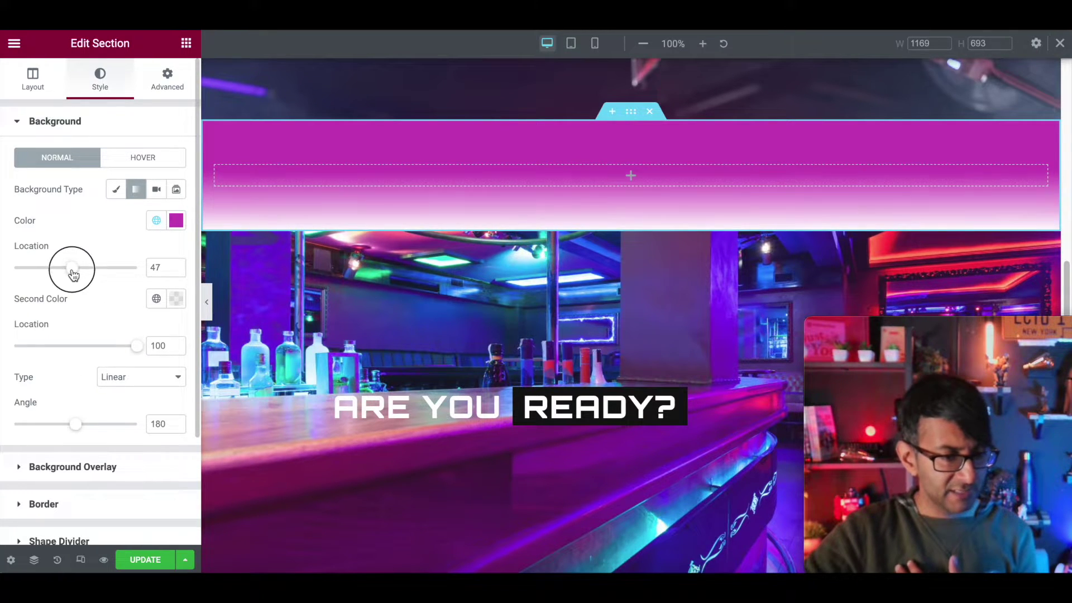
left_click_drag(74, 274, 75, 277)
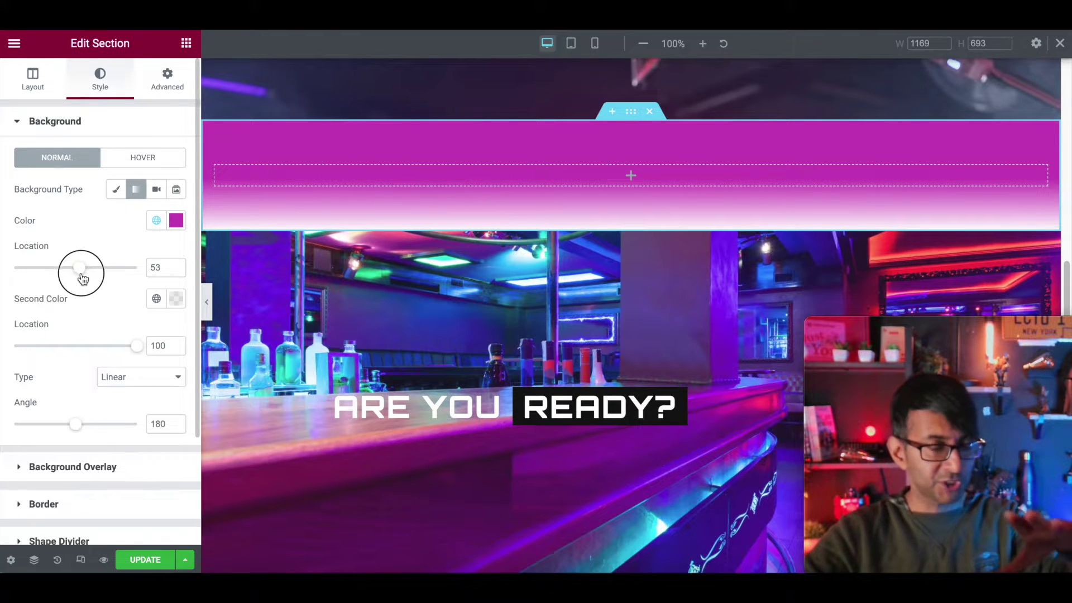
left_click_drag(83, 279, 86, 280)
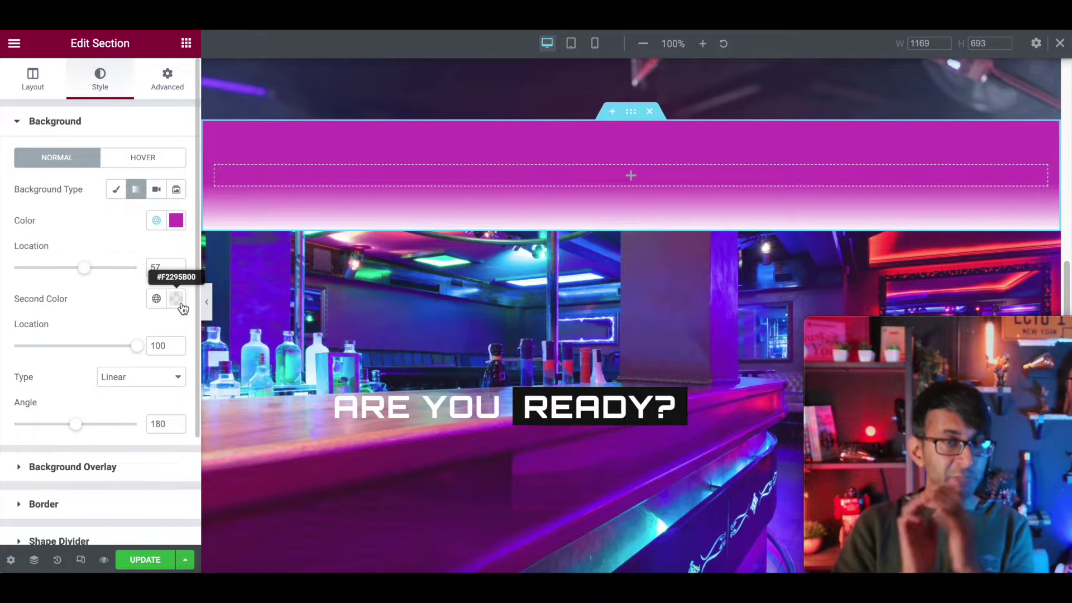
left_click_drag(142, 351, 56, 349)
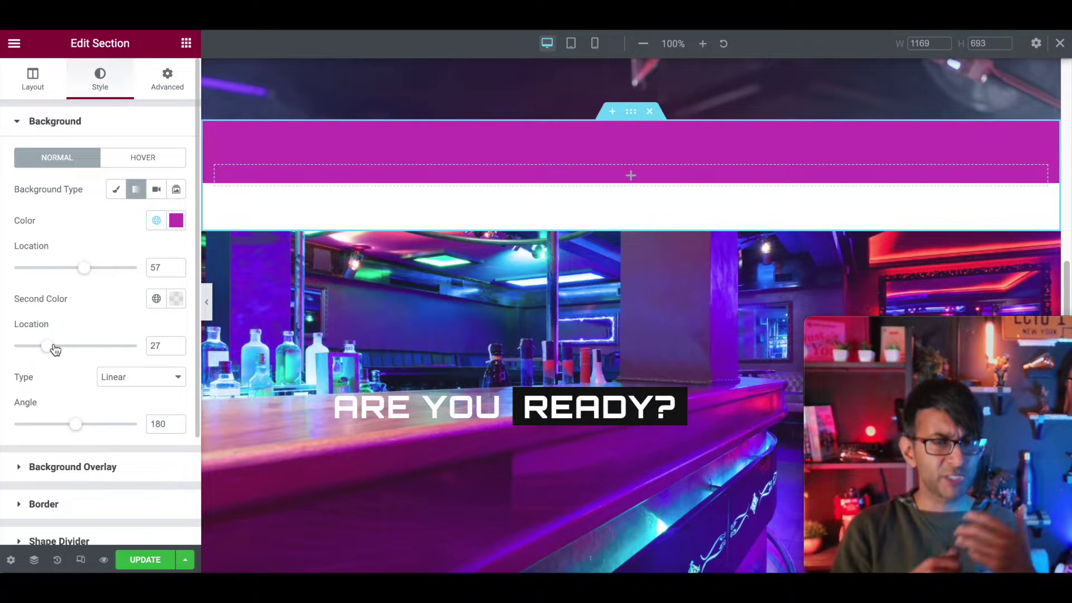
left_click(153, 560)
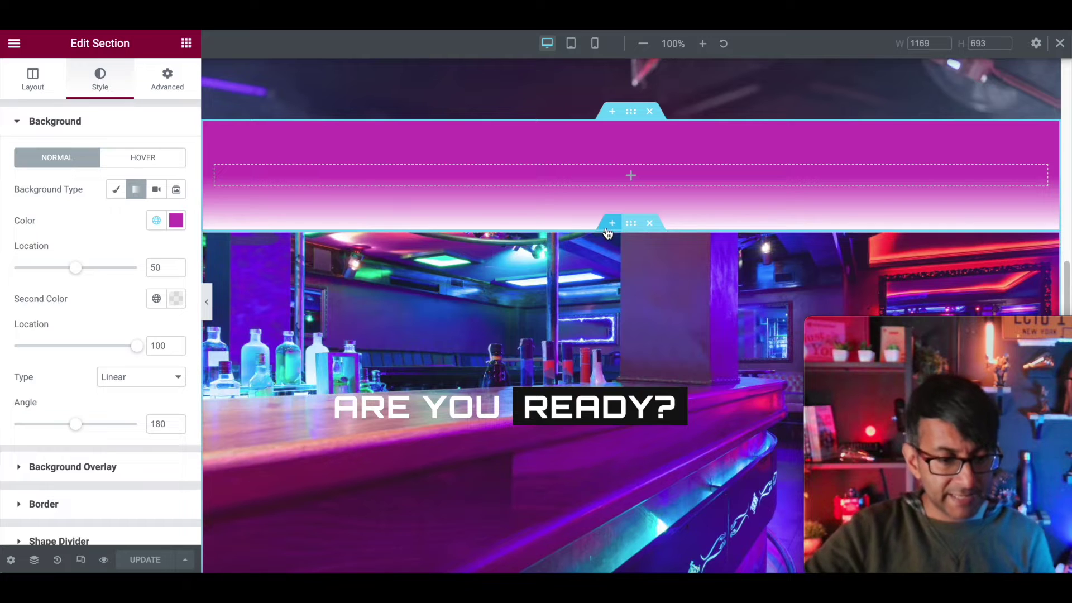
Select the ARE YOU READY? section in the Navigator and set its Z-Index to 2.
left_click(636, 229)
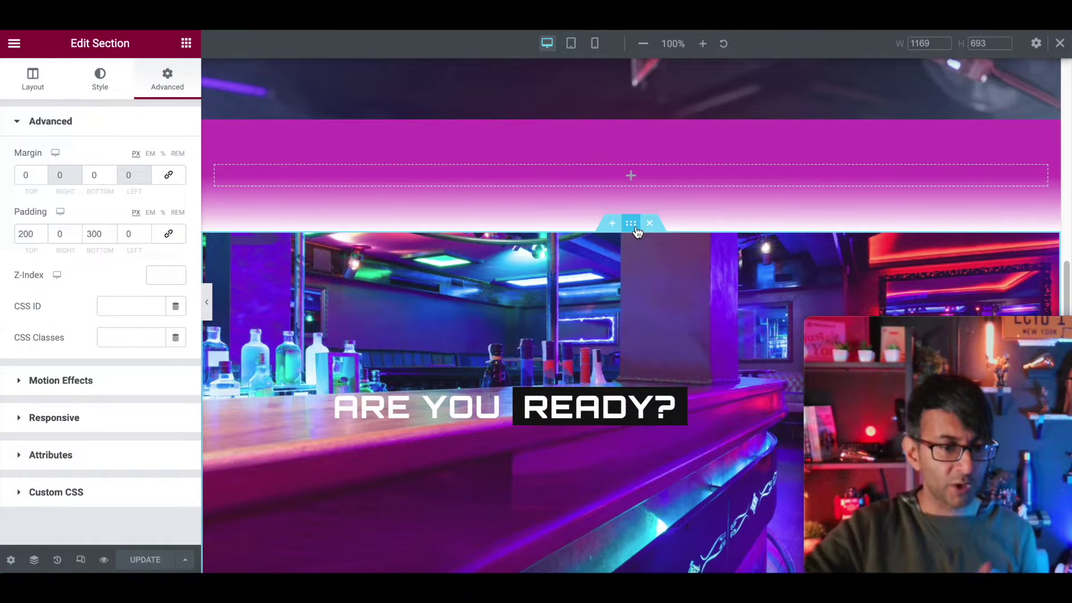
left_click(628, 114)
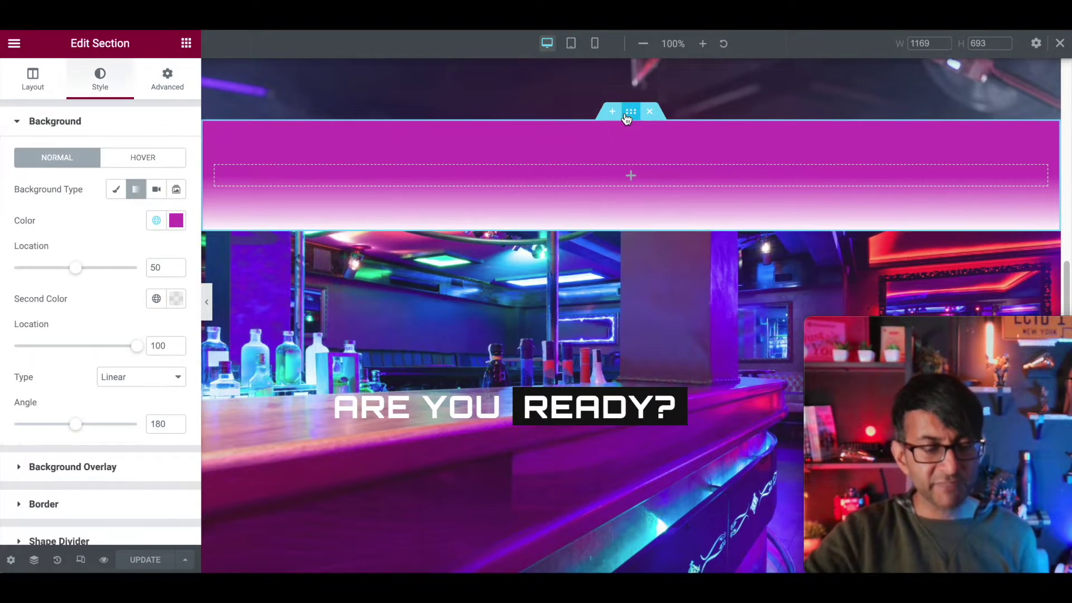
left_click(167, 82)
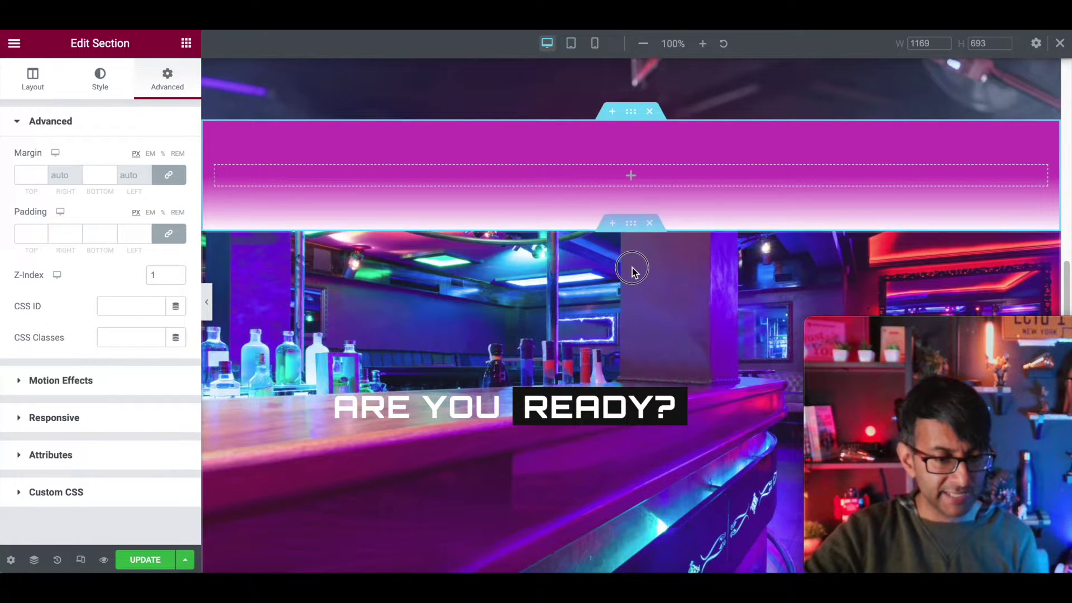
left_click(33, 560)
left_click(937, 187)
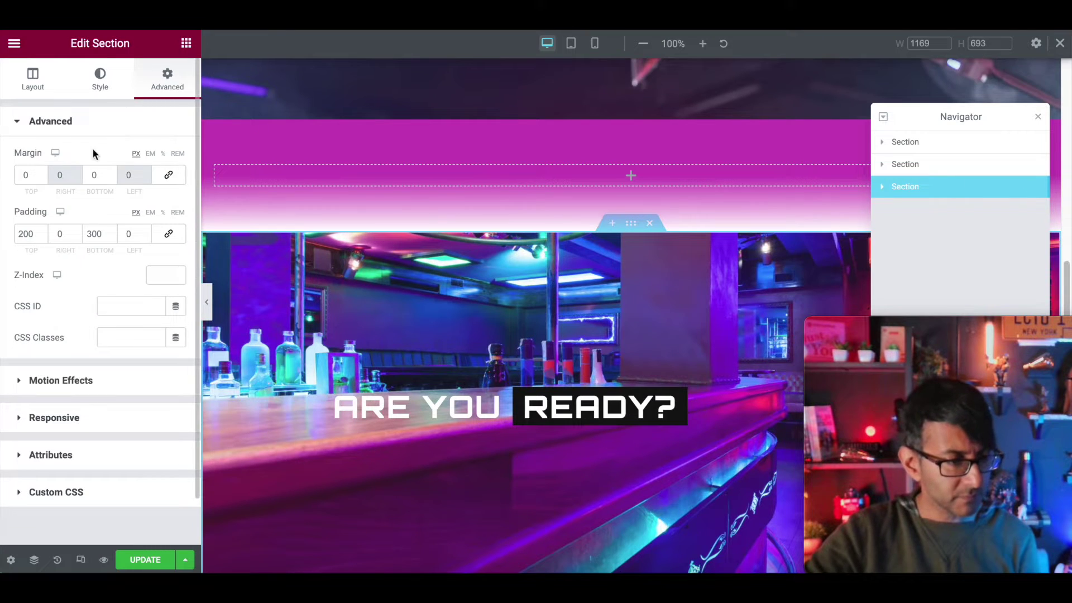
type("2")
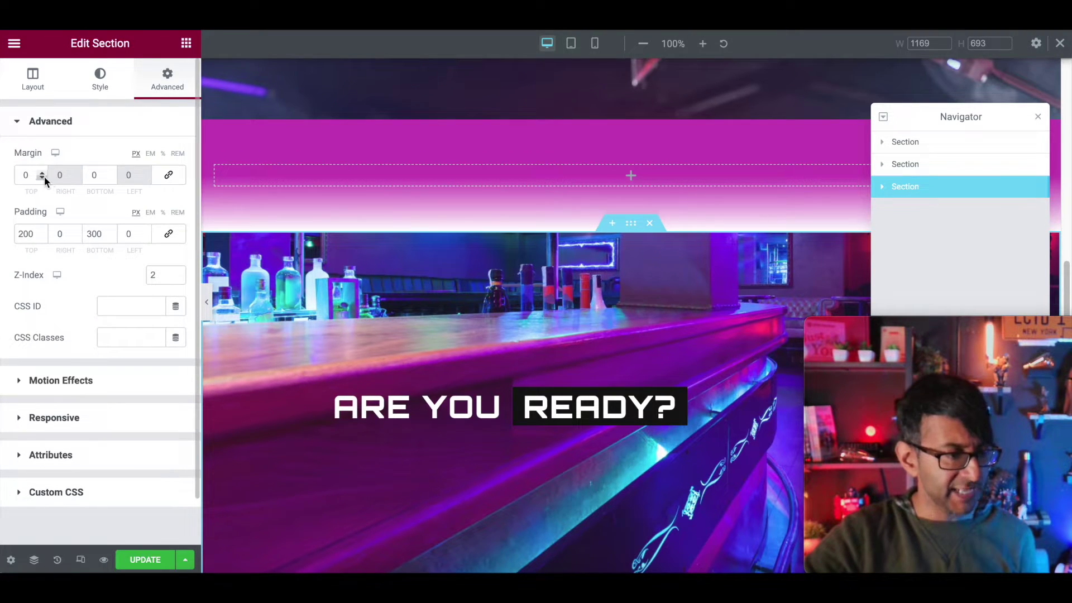
Set its top margin to -150 px and update the page.
left_click_drag(45, 179, 39, 178)
type("150")
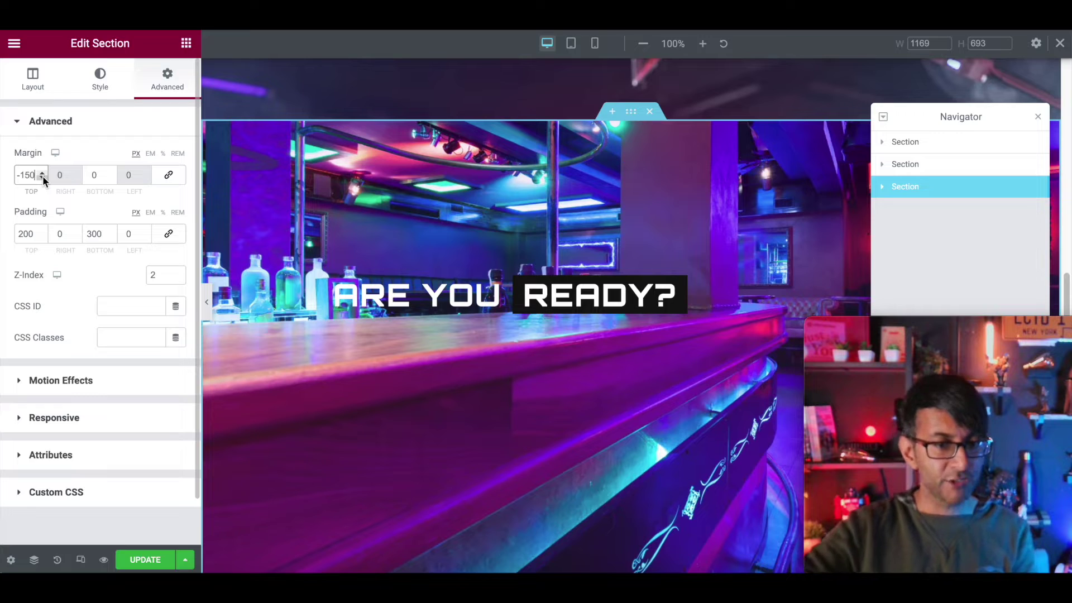
left_click(138, 564)
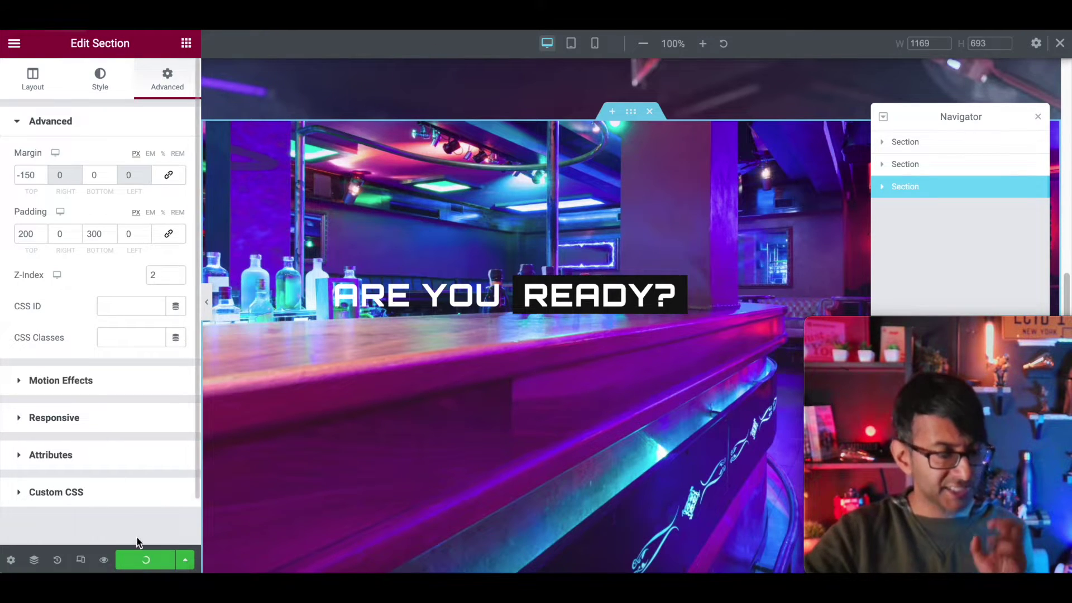
scroll(1066, 317, "up", 10)
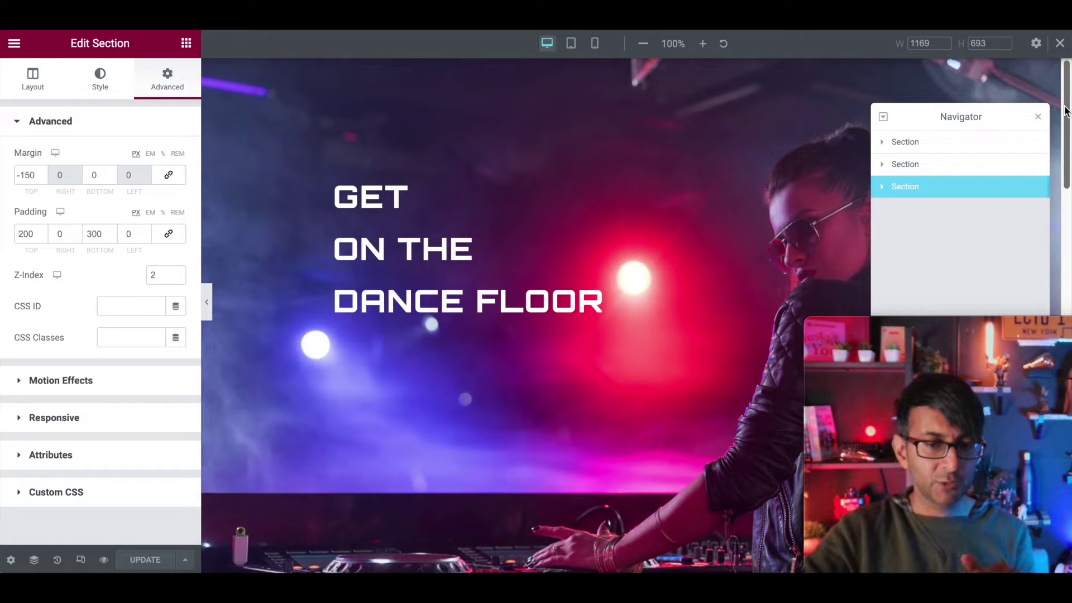
left_click(1039, 118)
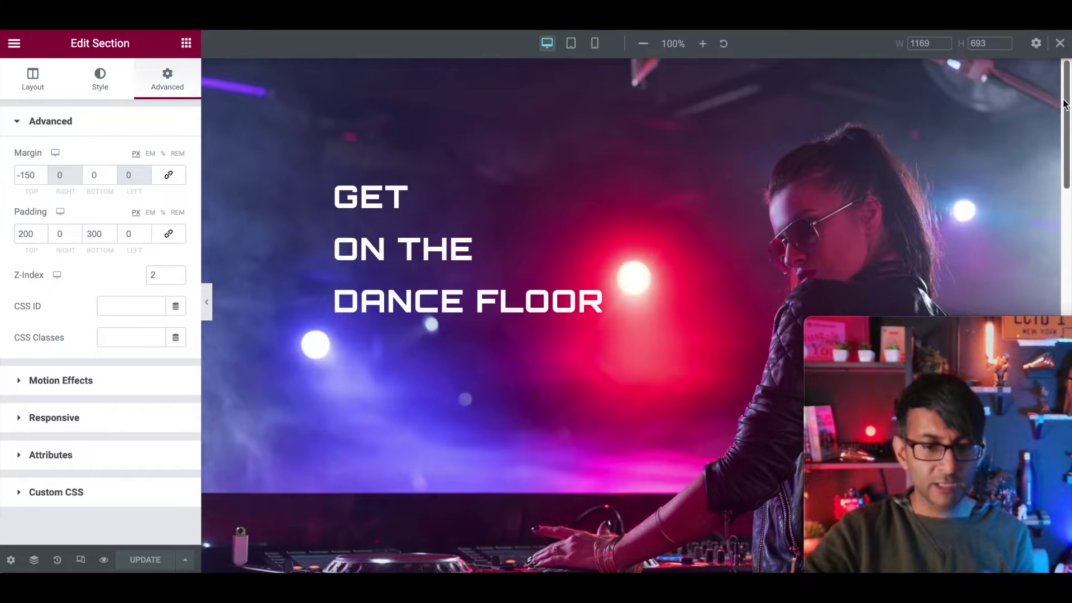
left_click_drag(1064, 99, 1063, 241)
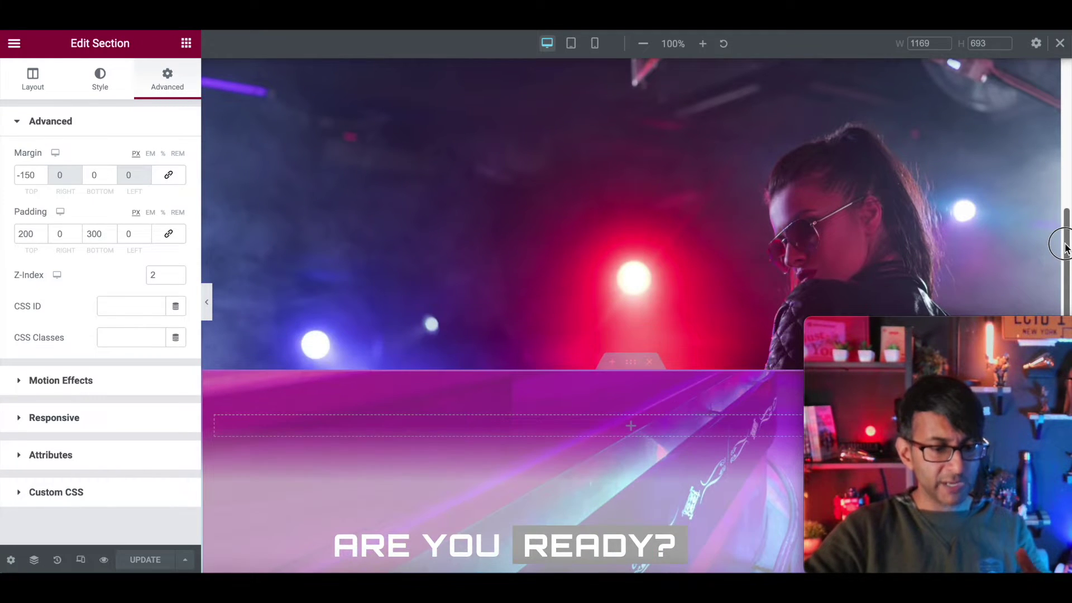
scroll(648, 466, "down", 1)
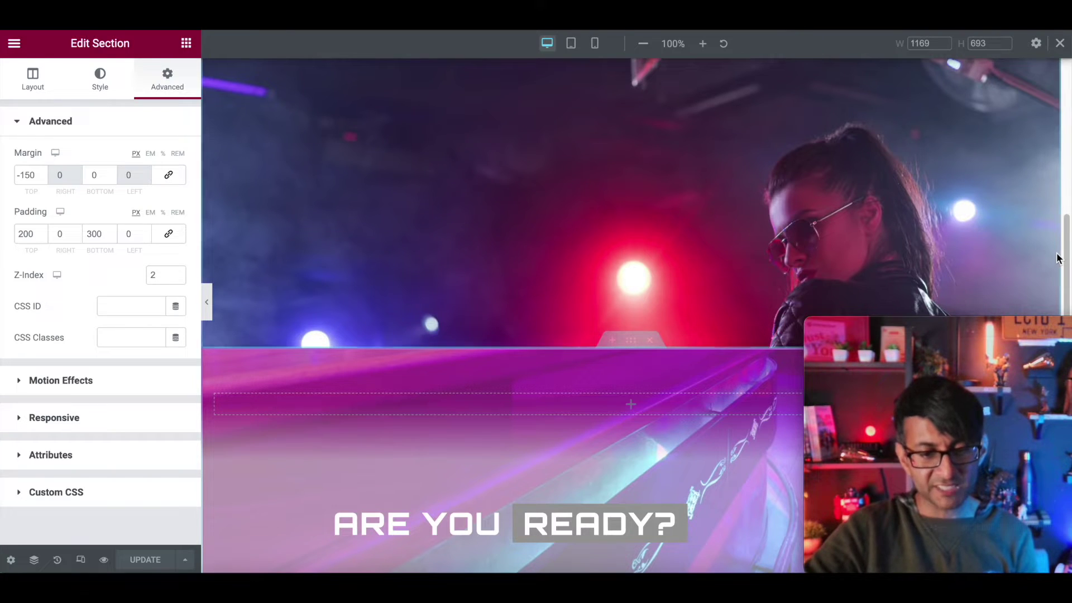
mouse_move(1064, 242)
left_mouse_down()
mouse_move(1063, 217)
mouse_move(1064, 235)
left_mouse_up()
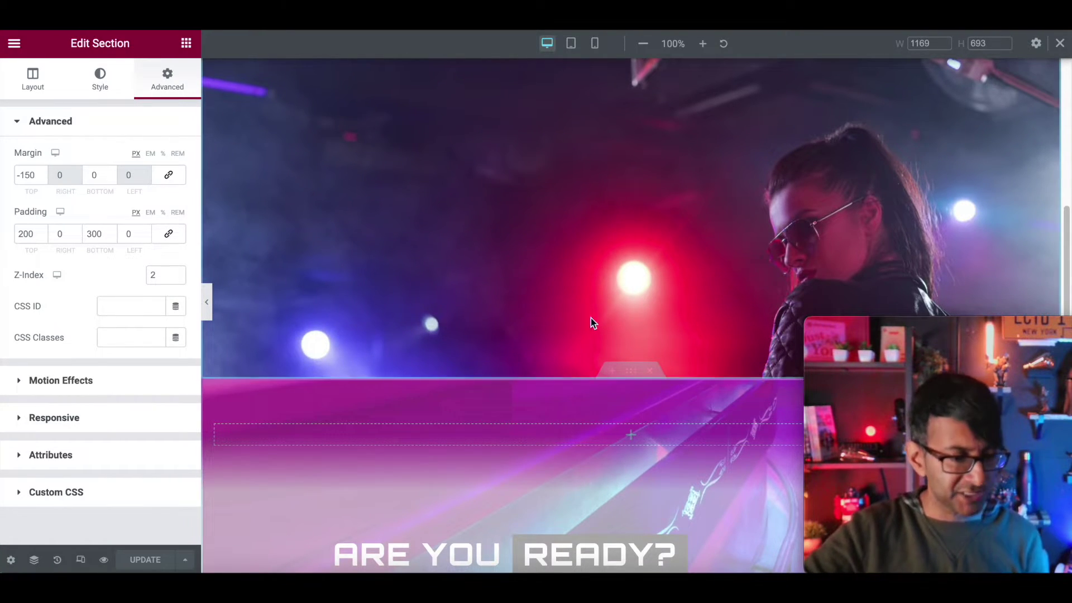
Set the pink band section's minimum height to 300.
left_click(34, 560)
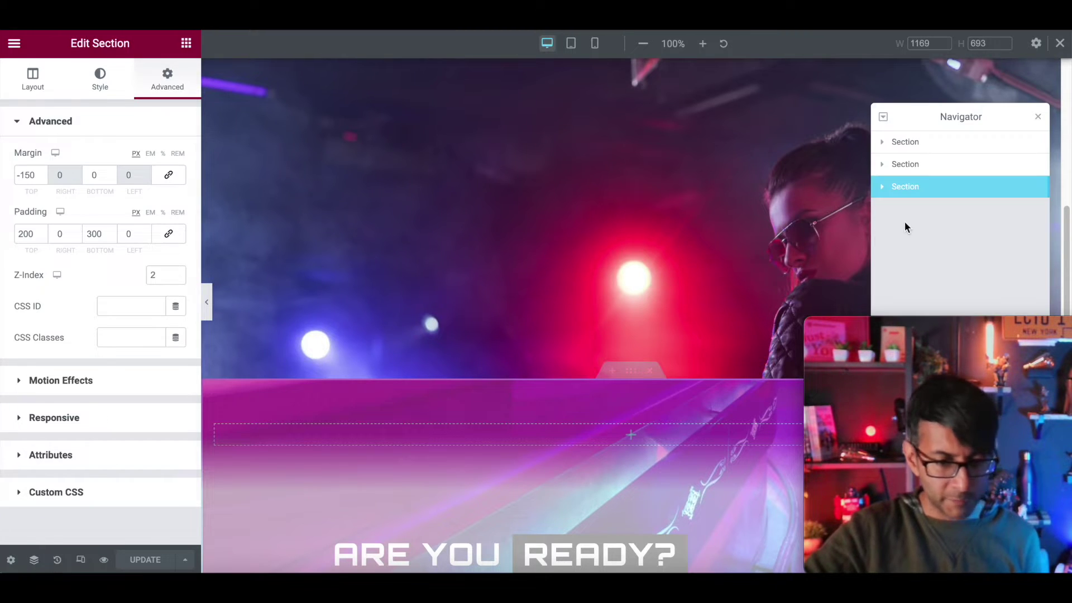
left_click(38, 85)
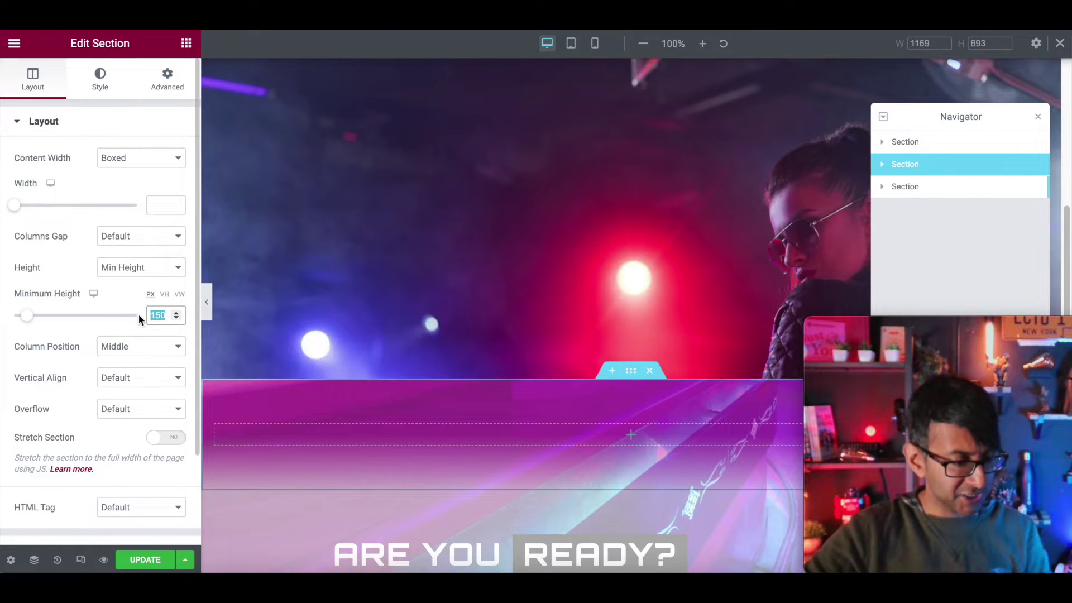
type("300")
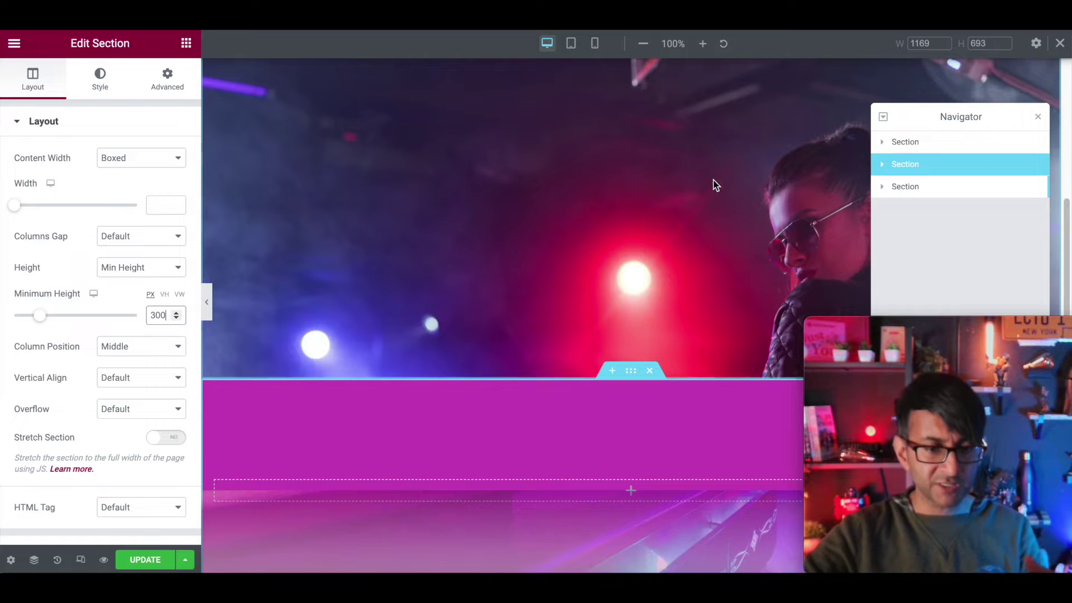
Change the ARE YOU READY? section's top margin to -300 and save with Ctrl+S.
left_click(978, 193)
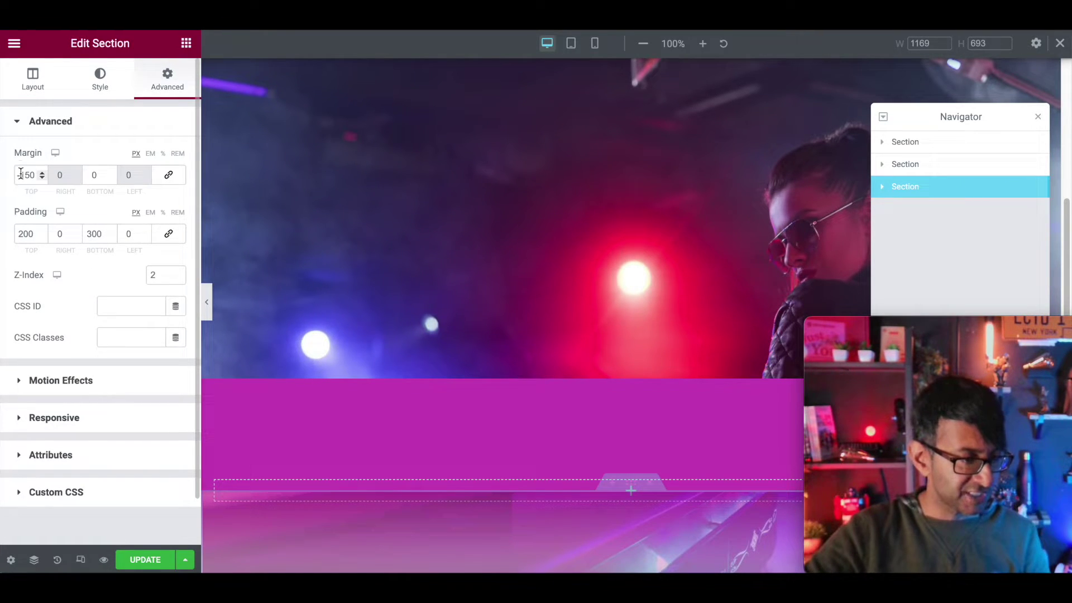
left_click_drag(20, 175, 78, 177)
type("300")
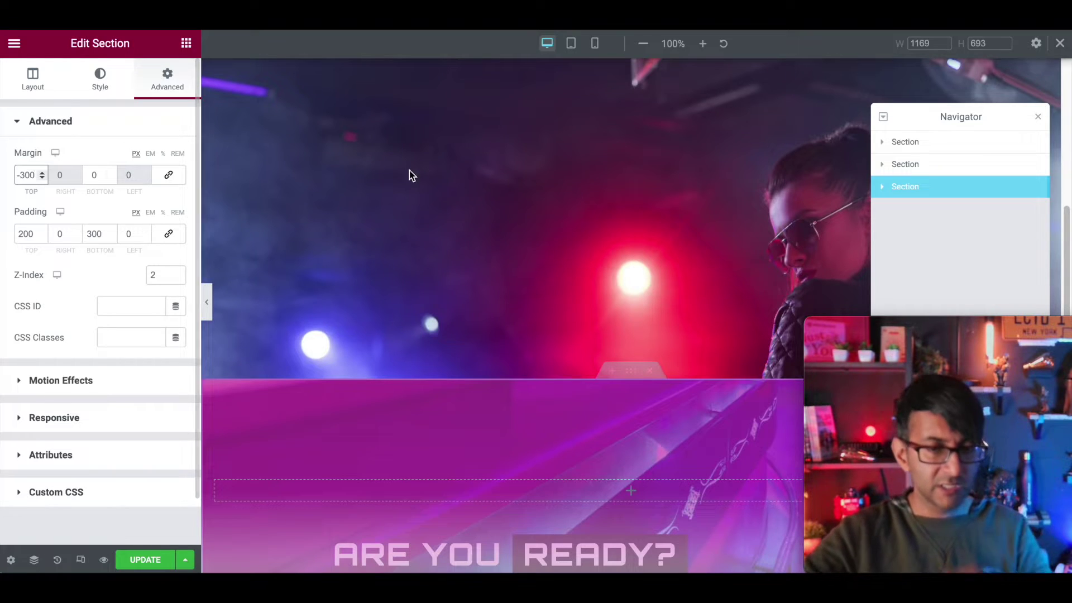
key("ctrl+s")
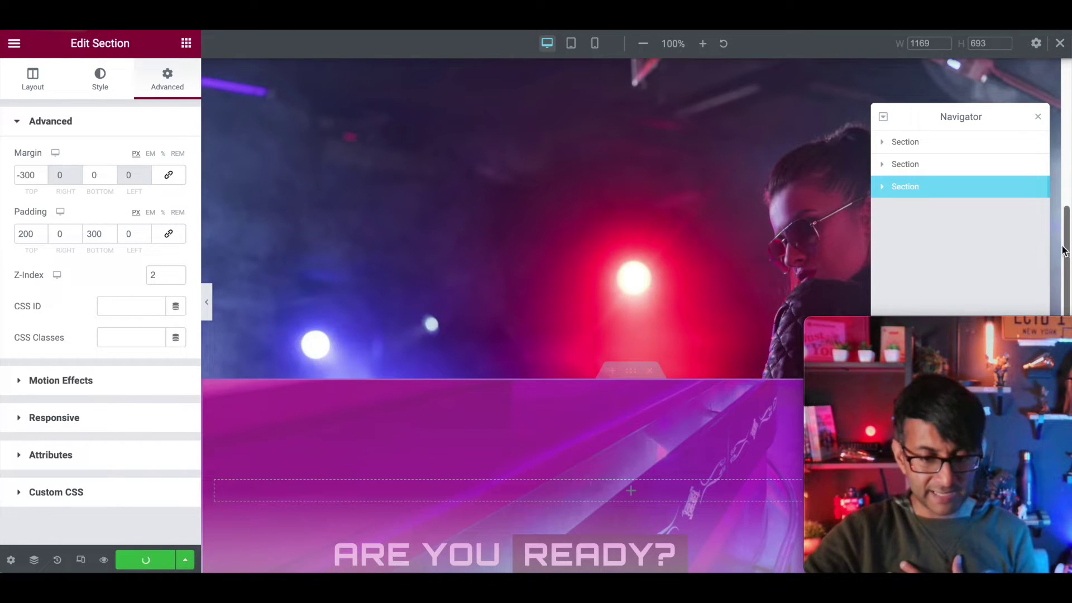
left_click(1040, 122)
Scroll the canvas to review the overlapping sections, then bring up the Navigator.
mouse_move(1063, 240)
left_mouse_down()
mouse_move(1063, 100)
mouse_move(1062, 239)
mouse_move(1062, 220)
mouse_move(1052, 230)
left_mouse_up()
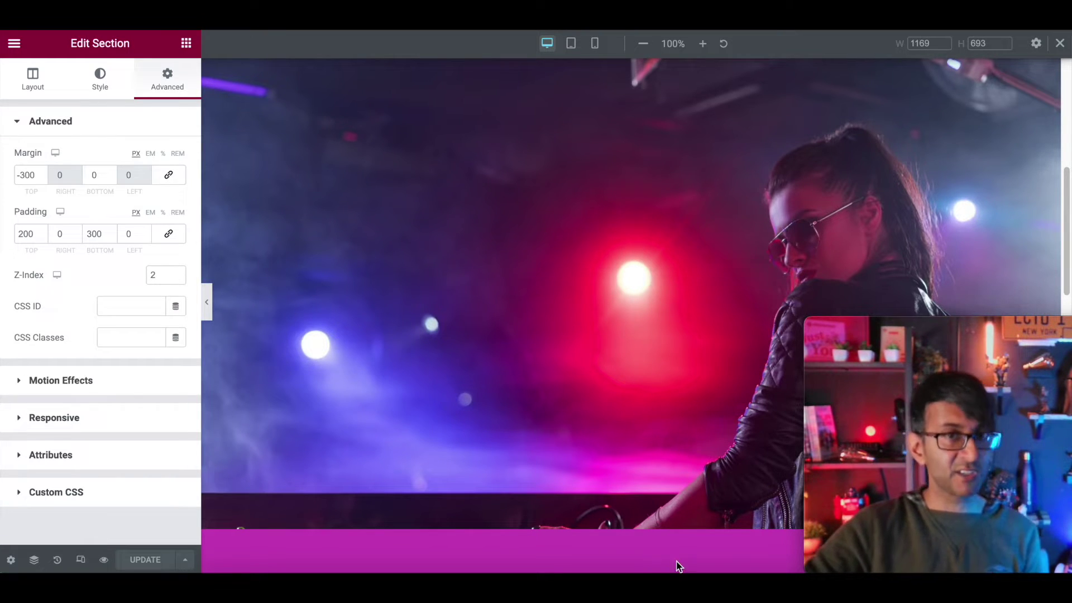
mouse_move(1013, 324)
left_click_drag(1064, 248, 1064, 306)
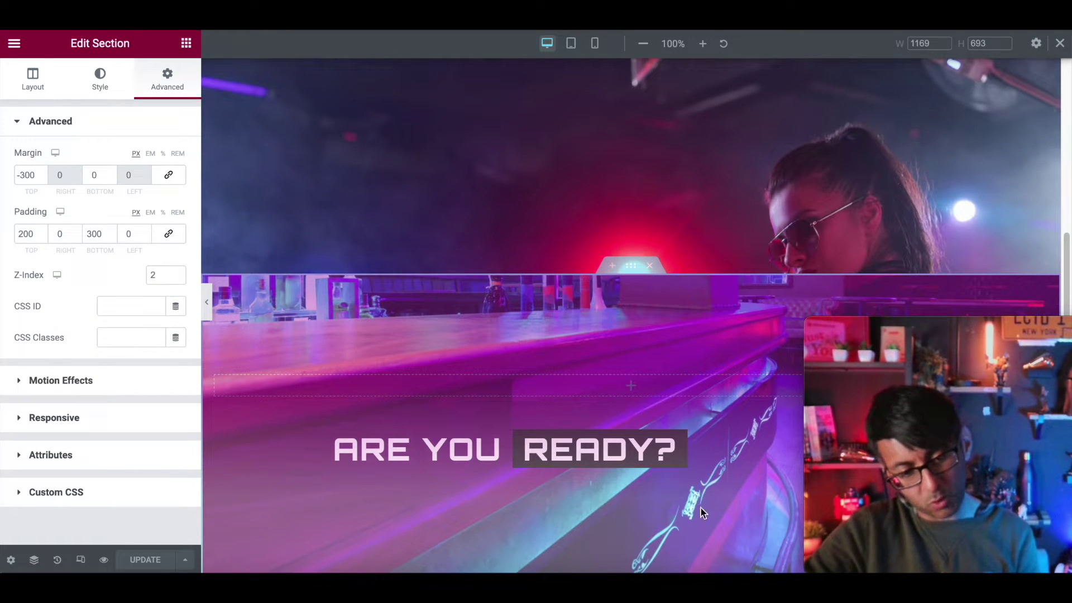
mouse_move(1065, 251)
left_mouse_down()
mouse_move(1066, 218)
mouse_move(1065, 340)
mouse_move(1066, 214)
mouse_move(1064, 285)
mouse_move(1065, 269)
left_mouse_up()
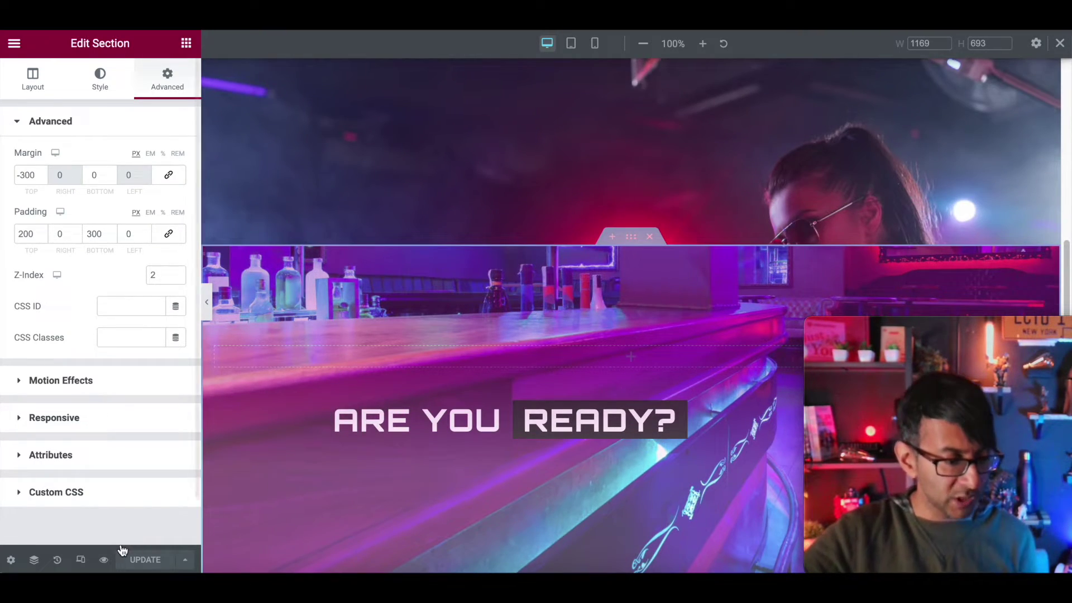
left_click(33, 560)
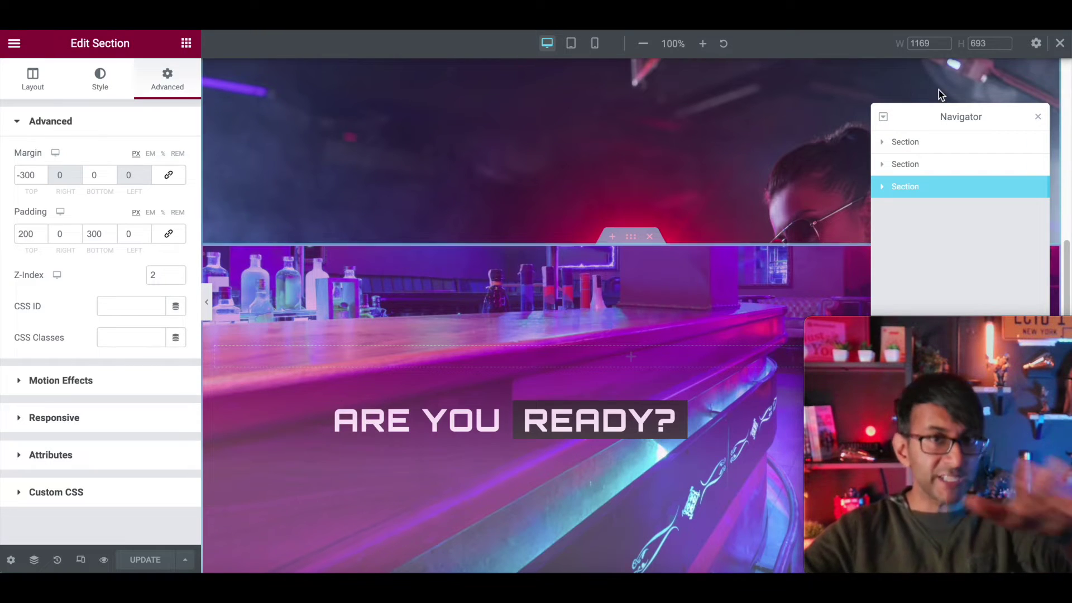
Duplicate the pink band section and move the copy to the end of the page.
right_click(948, 163)
left_click(963, 191)
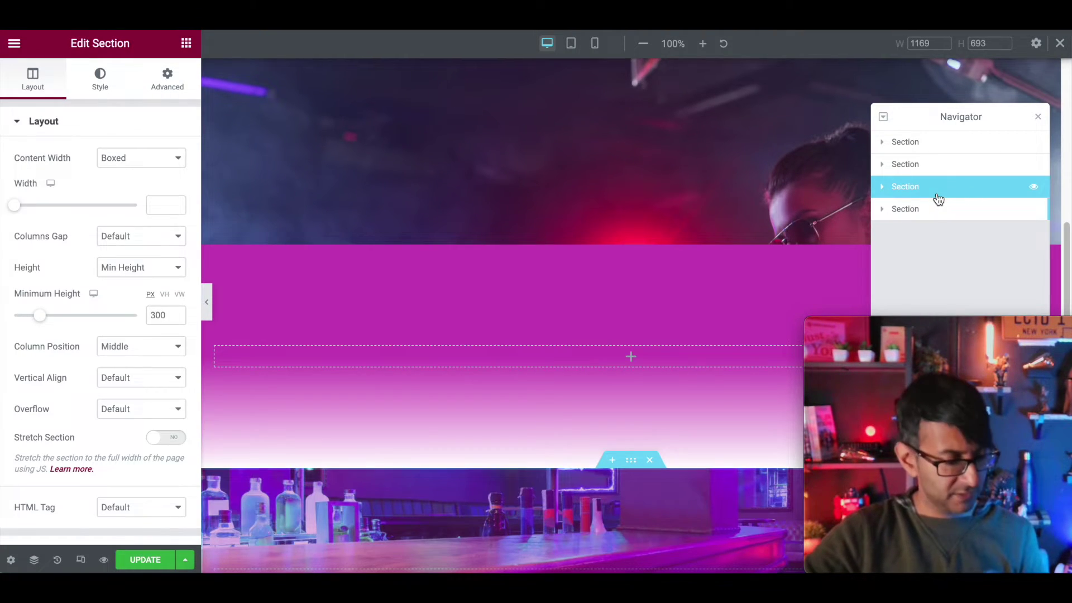
key("super+z")
left_click(946, 167)
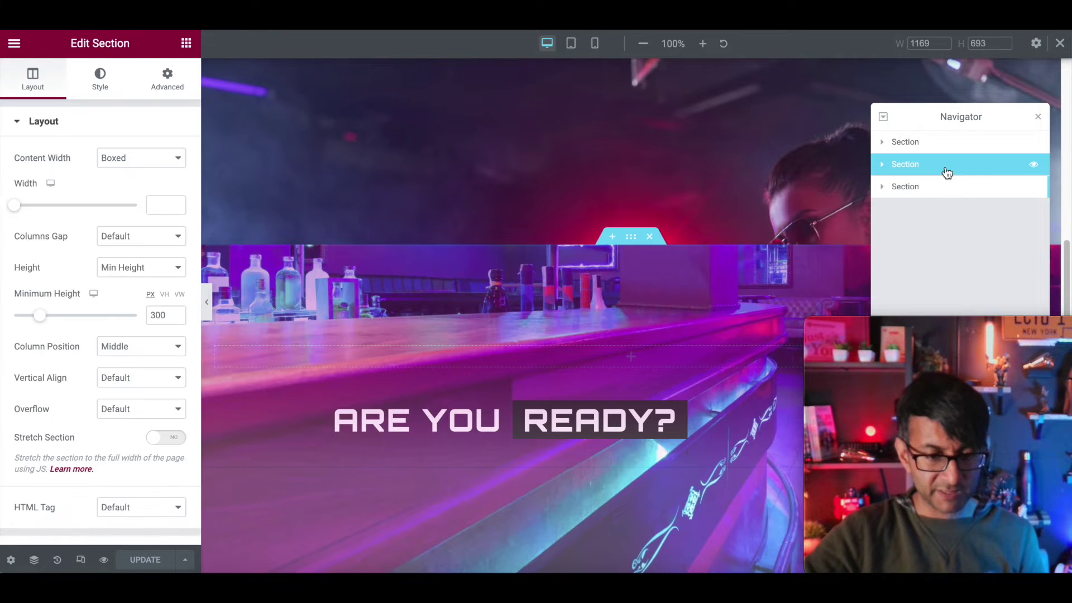
right_click(948, 166)
left_click(966, 203)
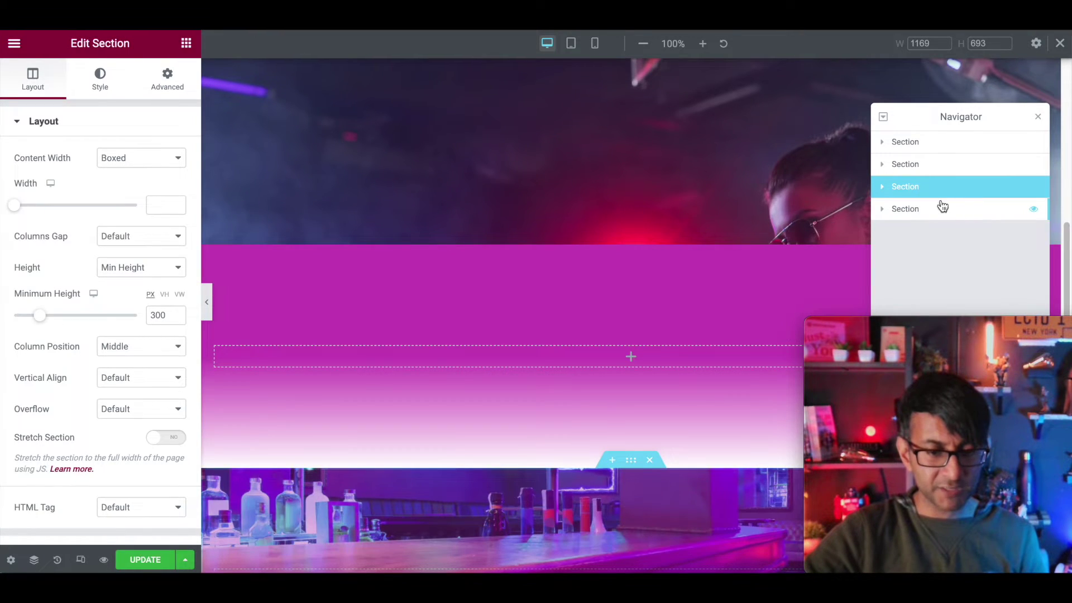
mouse_move(940, 208)
left_mouse_down()
mouse_move(928, 206)
mouse_move(933, 233)
mouse_move(949, 205)
left_mouse_up()
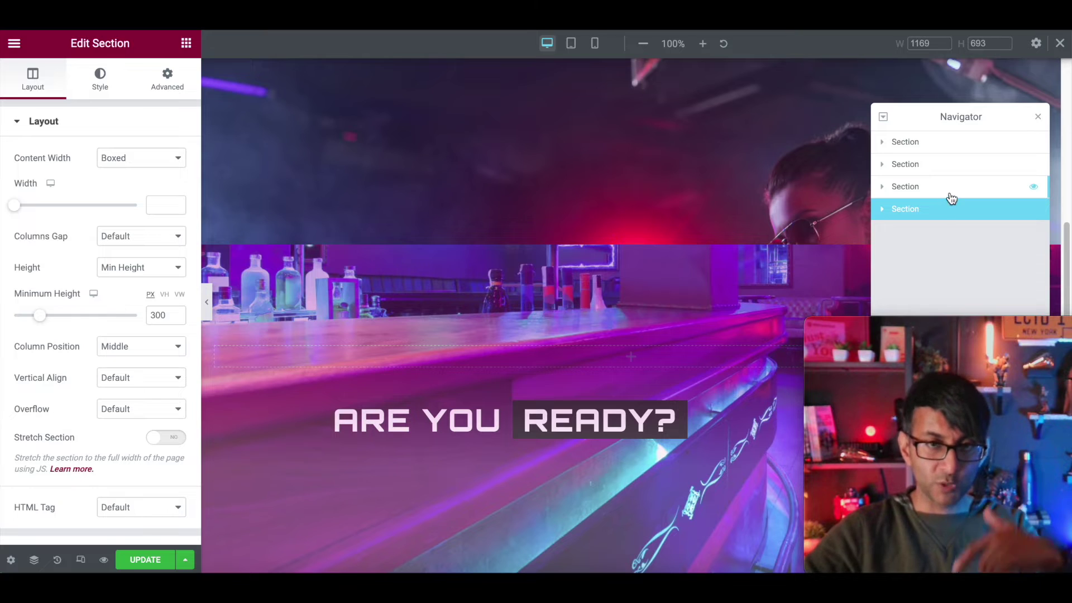
Duplicate the ARE YOU READY? section and place its copy at the page end.
right_click(913, 190)
left_click(913, 191)
right_click(910, 191)
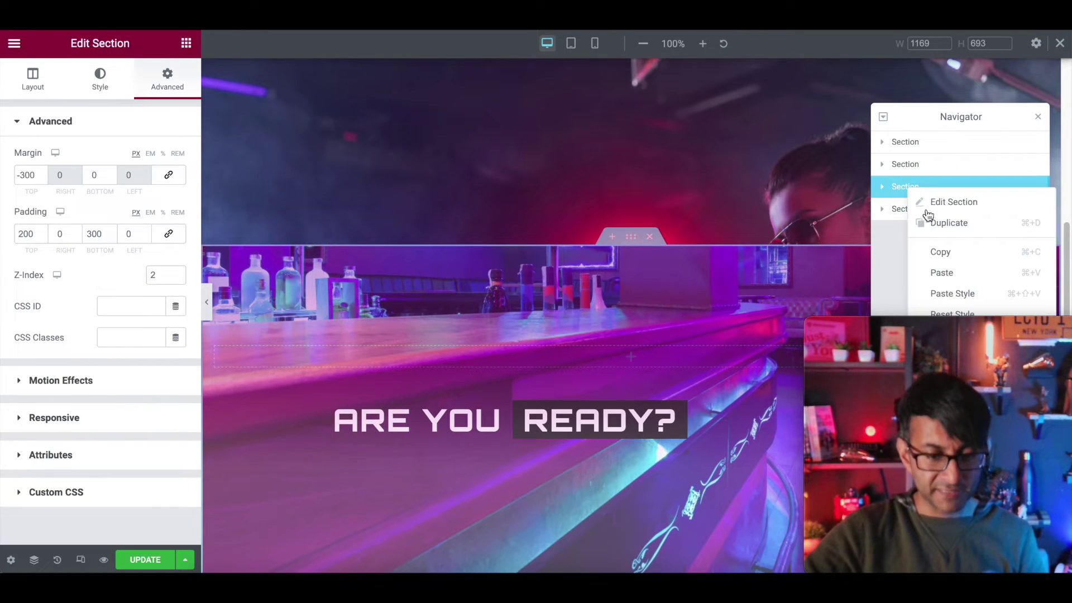
left_click(964, 231)
mouse_move(945, 218)
left_mouse_down()
mouse_move(933, 263)
mouse_move(944, 217)
left_mouse_up()
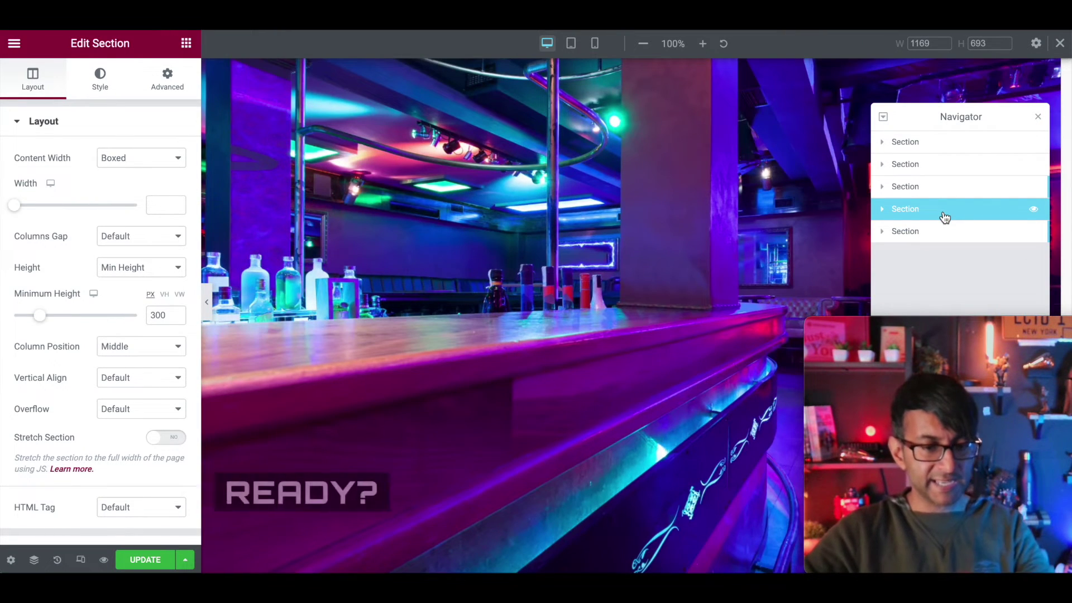
left_click(184, 87)
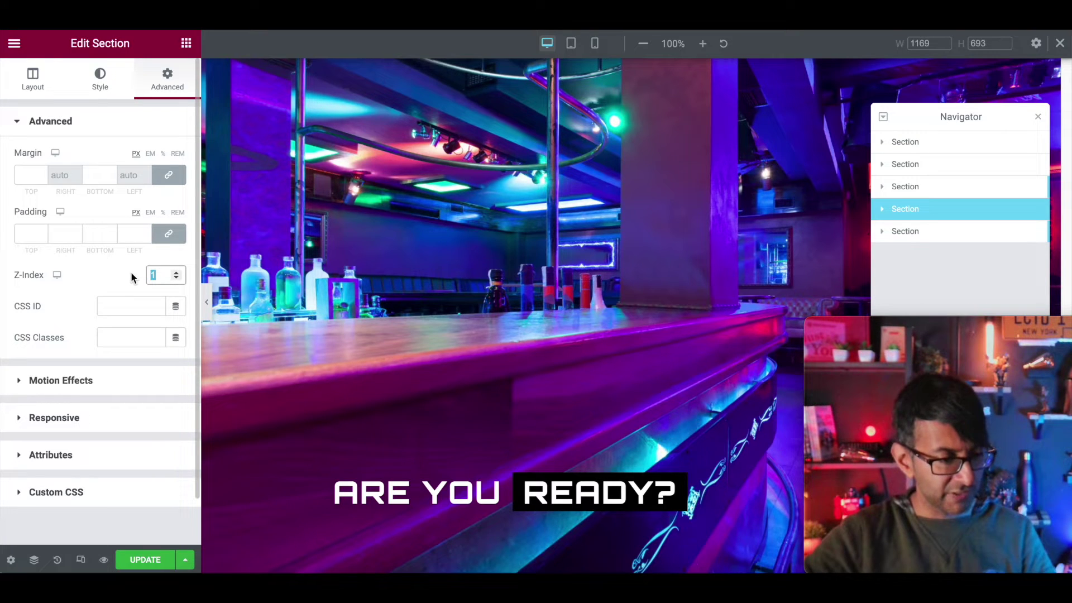
Set the fifth section's Z-Index to 4.
left_click(969, 231)
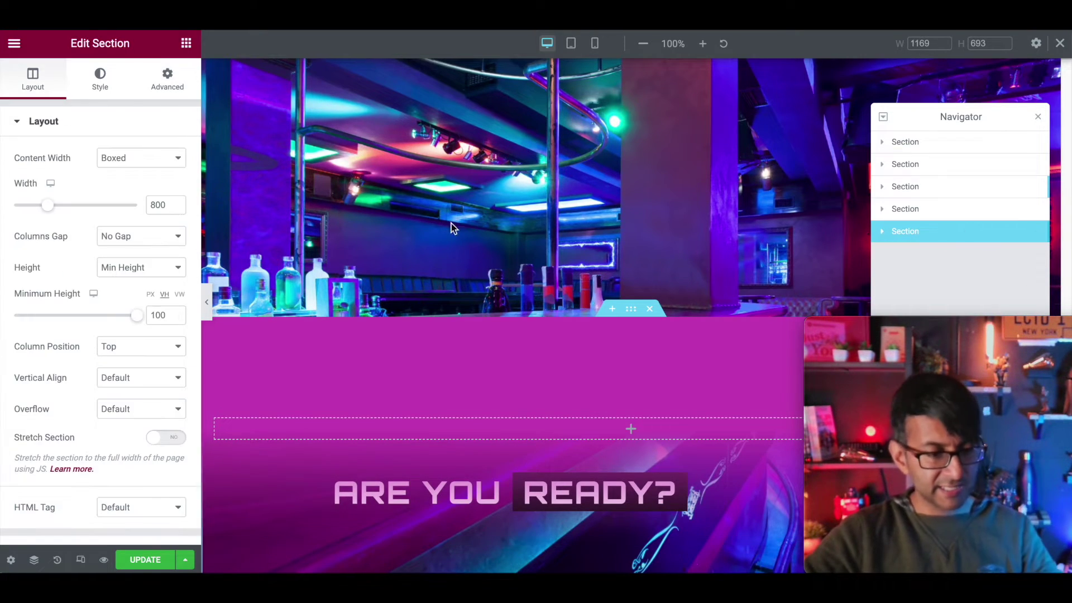
left_click(168, 81)
type("4")
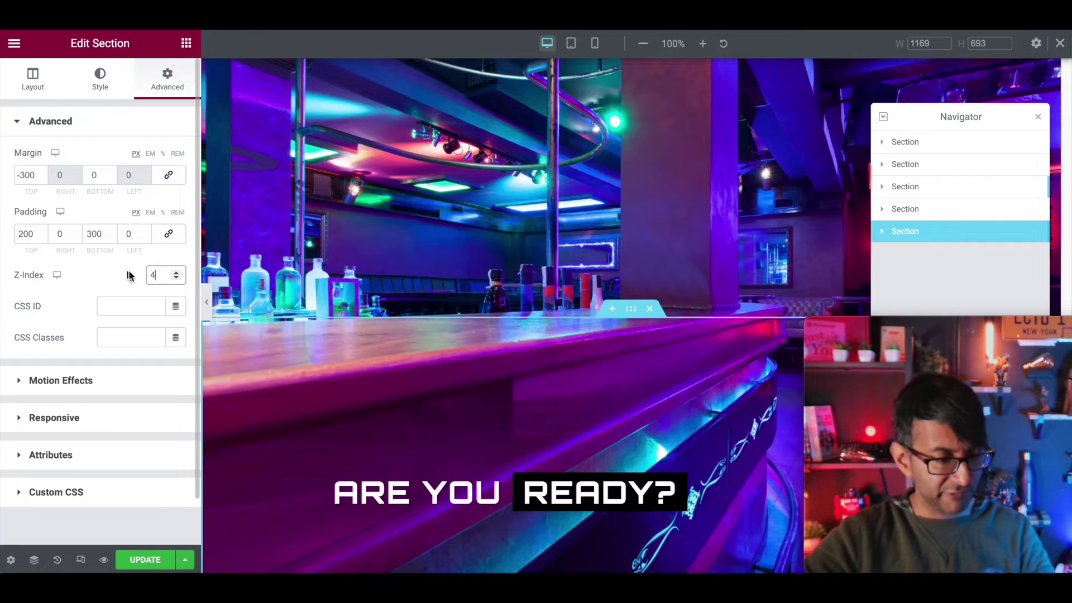
Change the fourth section's gradient colour to global New Item #14 purple (#5F1AC8).
left_click(927, 216)
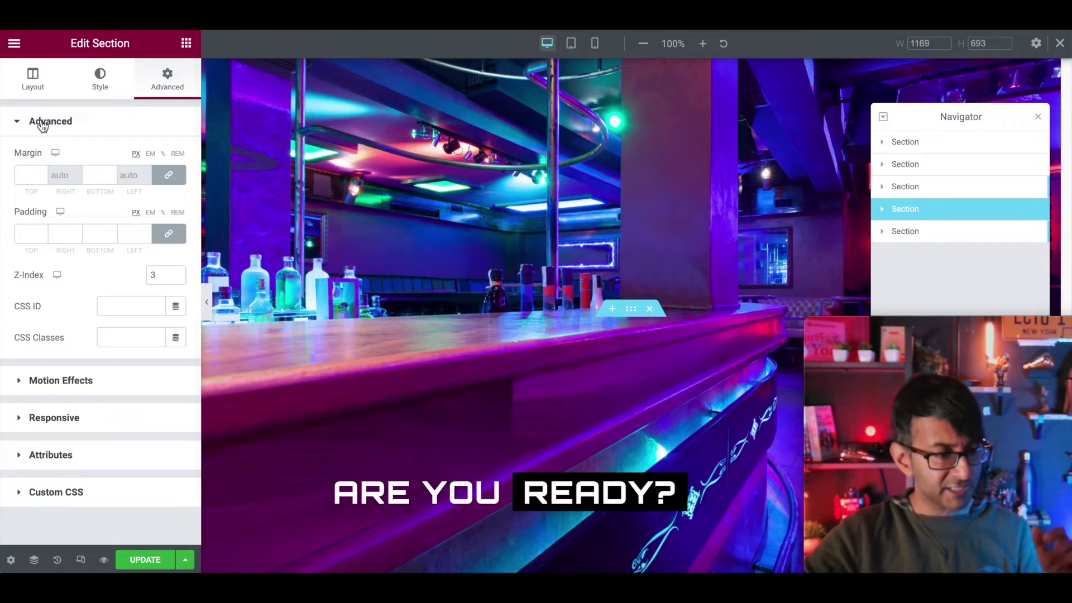
left_click(86, 83)
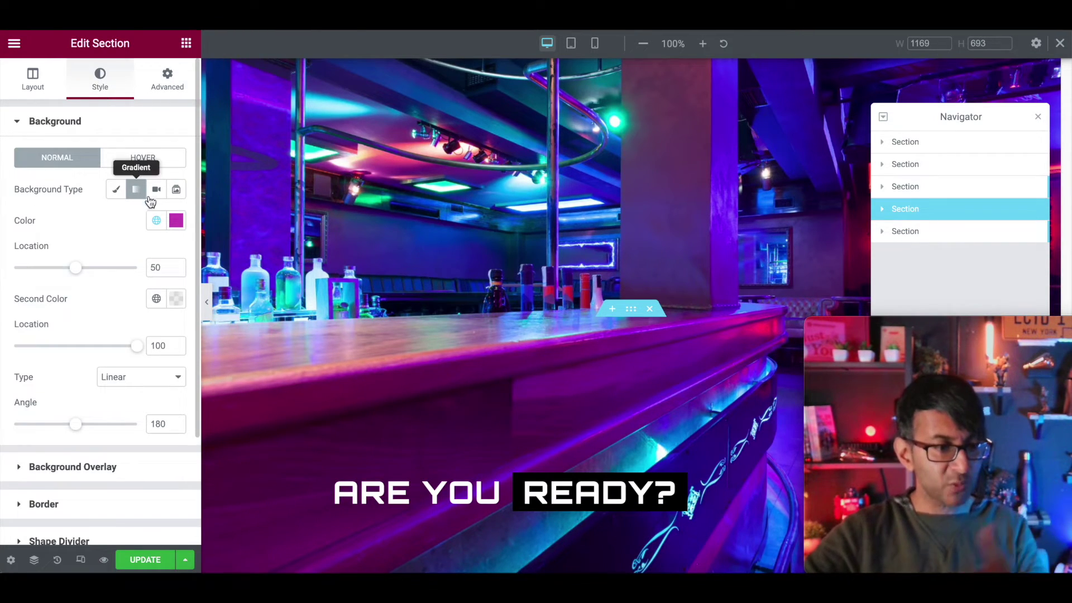
left_click(158, 221)
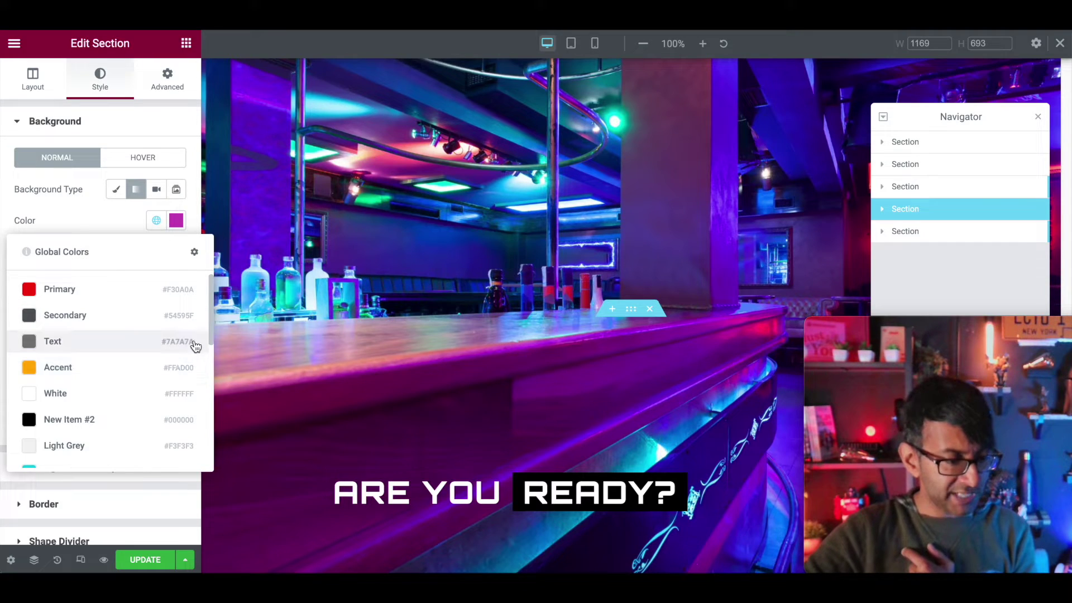
left_click_drag(210, 312, 208, 452)
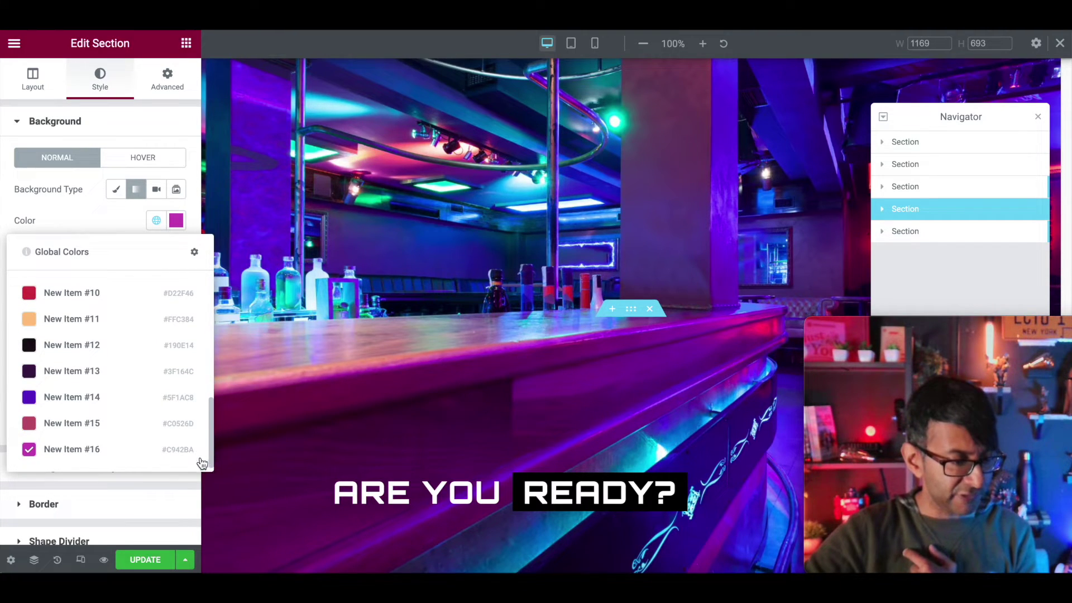
left_click(64, 397)
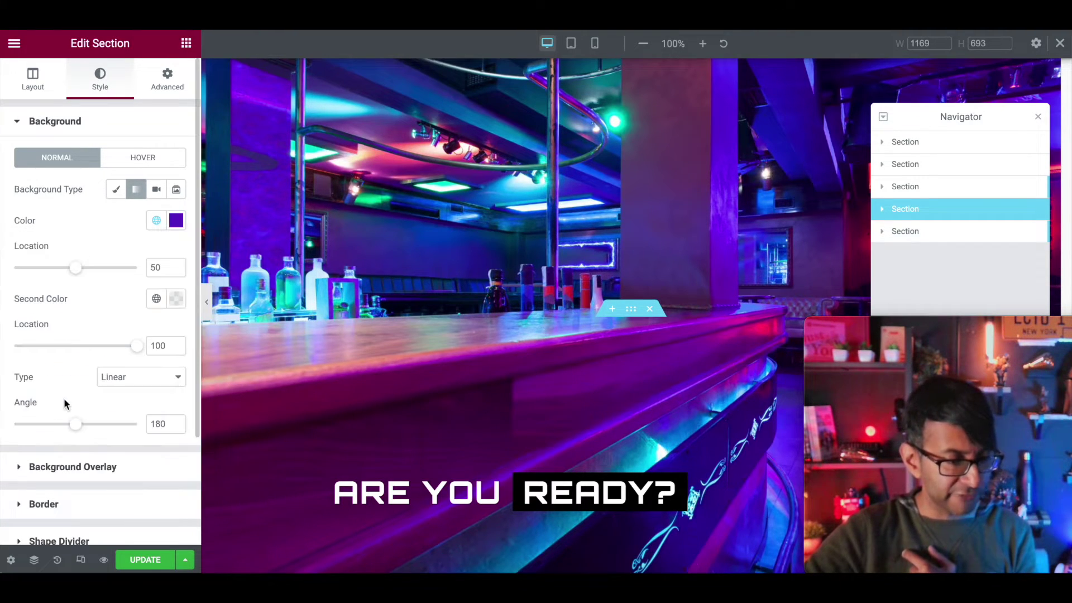
left_click(1002, 237)
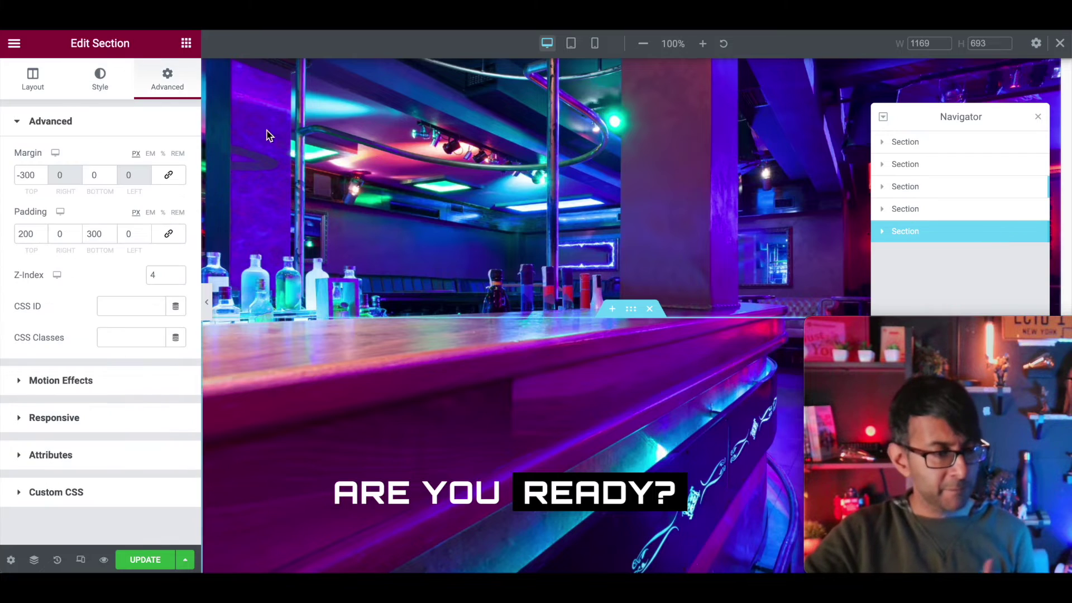
Replace the fifth section's background image with Night-4.webp from the Media Library.
left_click(100, 79)
left_click(106, 296)
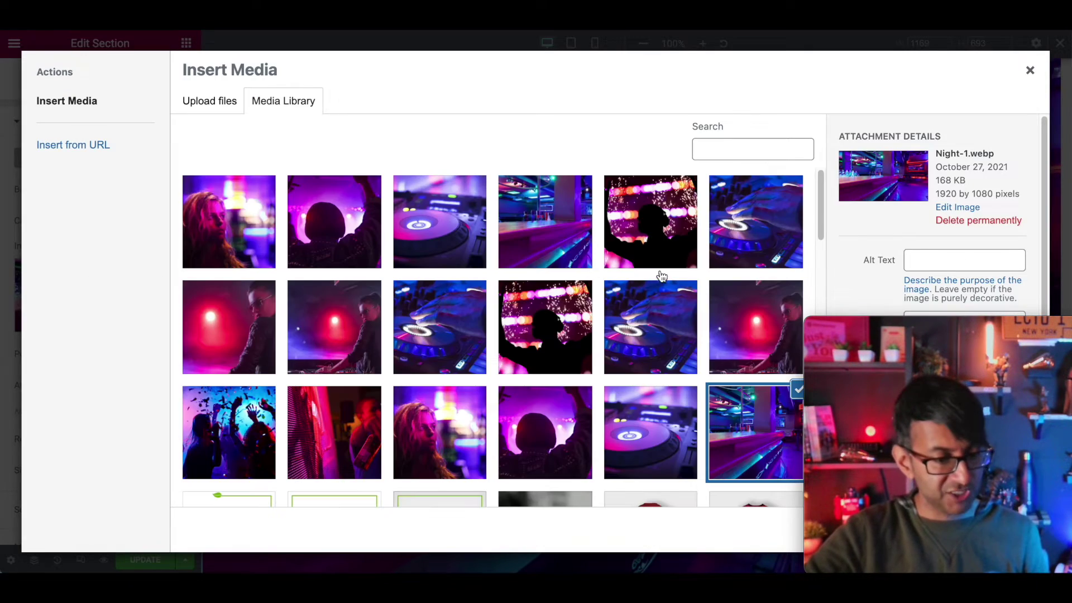
left_click(439, 222)
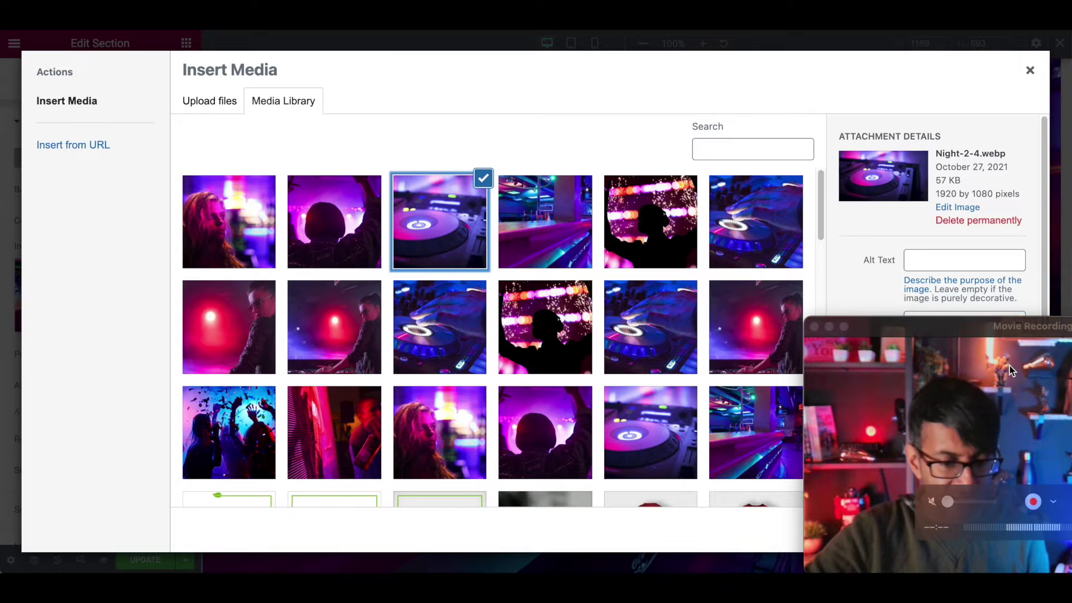
left_click_drag(1009, 366, 736, 347)
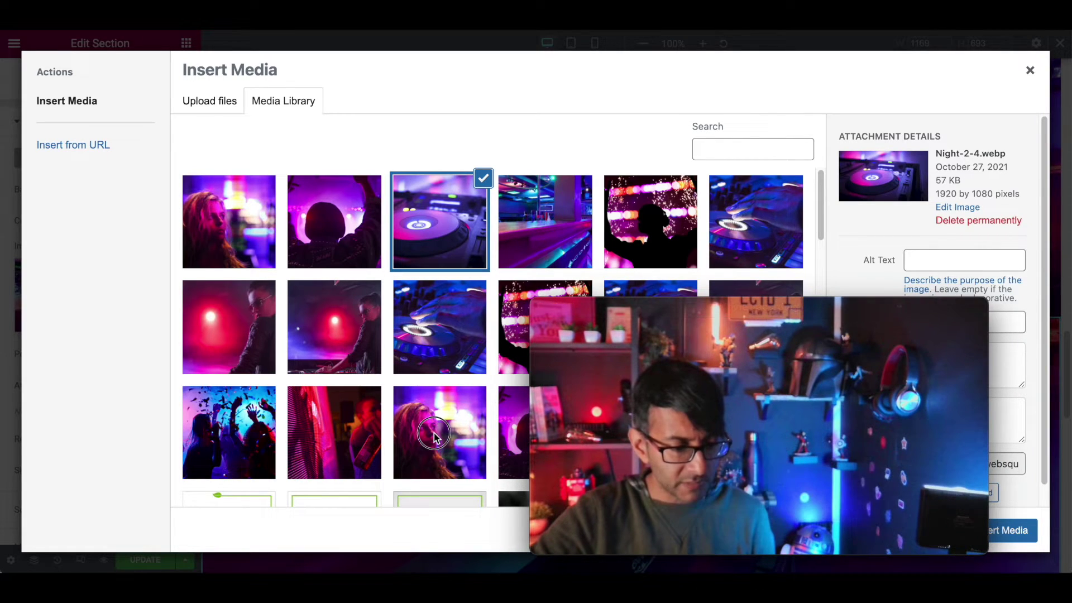
left_click(435, 436)
left_click(1018, 540)
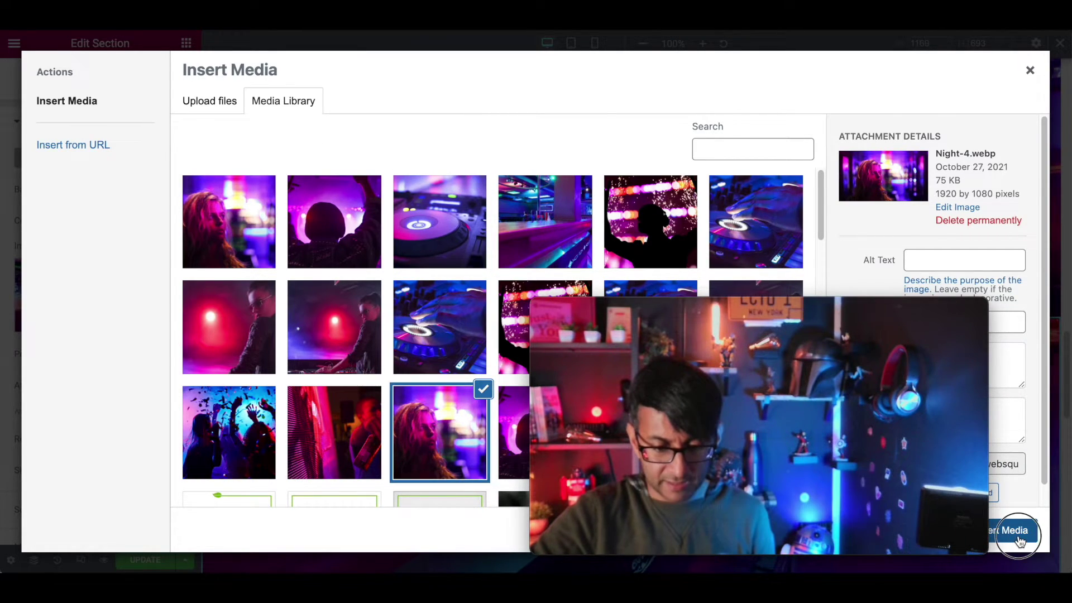
left_click_drag(801, 312, 967, 366)
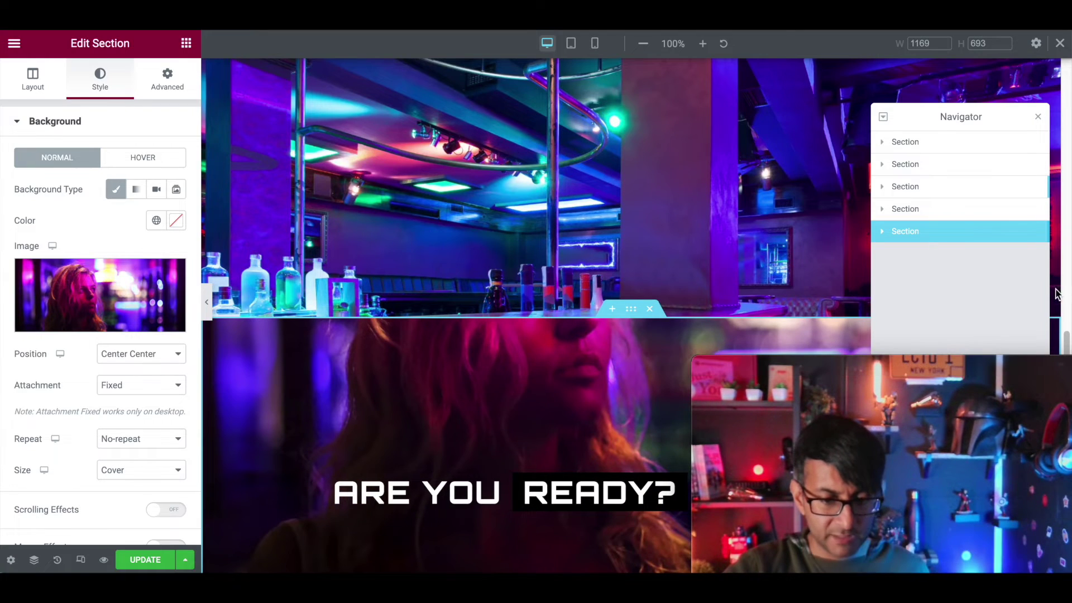
Update the page and close the Navigator.
left_click(155, 563)
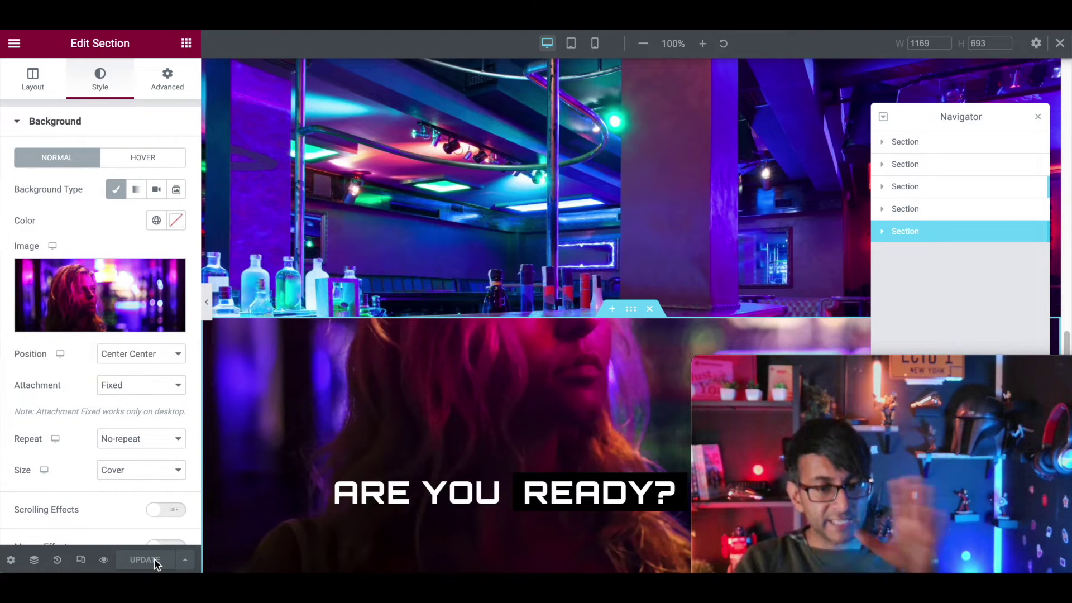
left_click(1038, 118)
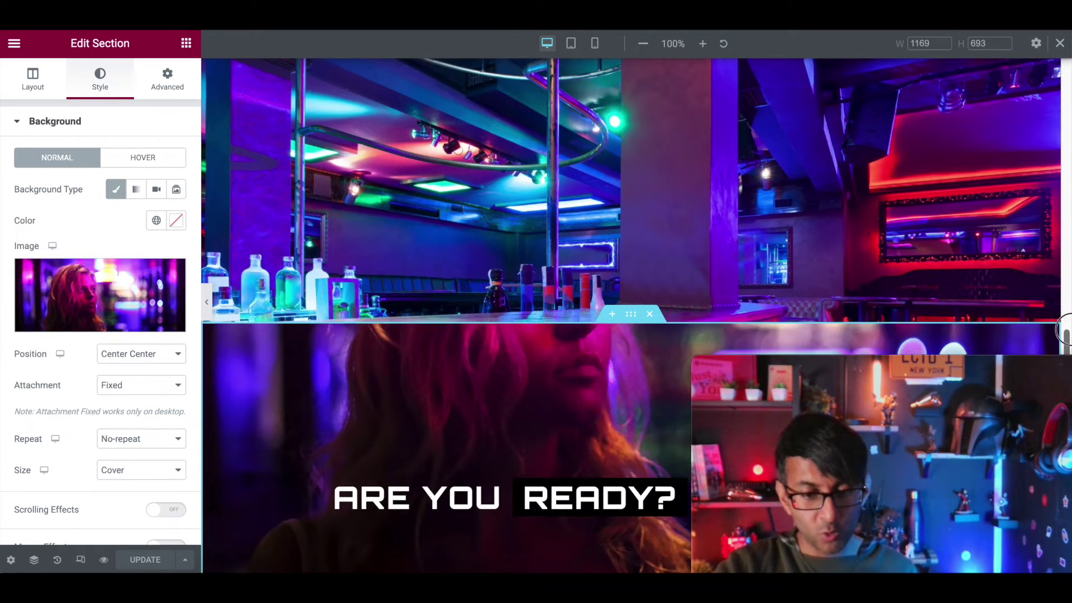
left_click_drag(1066, 352, 1066, 83)
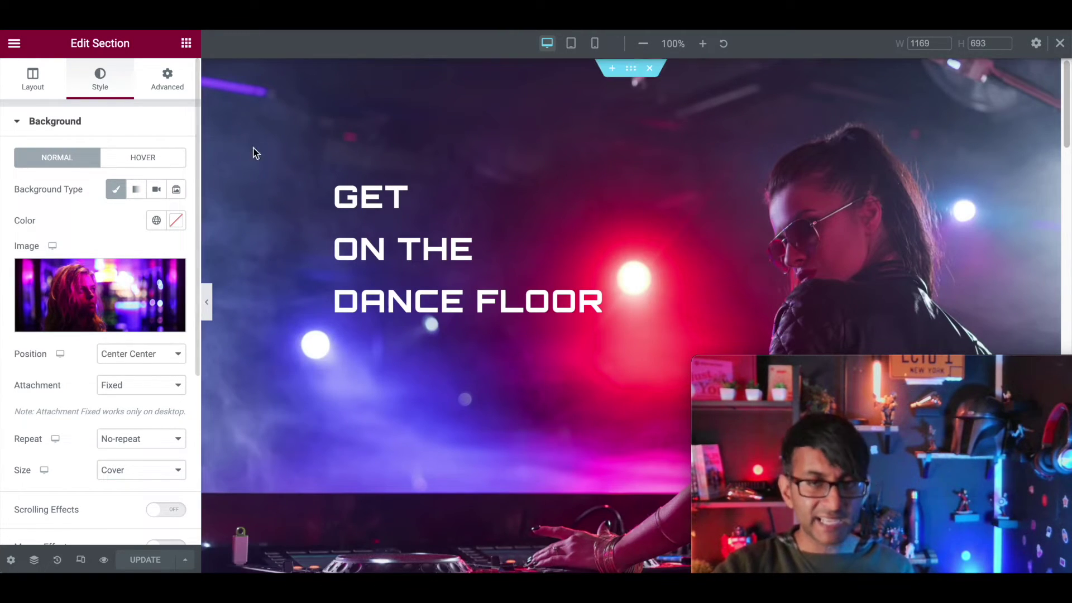
Turn on a Transparency Fade In scrolling effect for the hero, applied to desktop and tablet only.
left_click(178, 85)
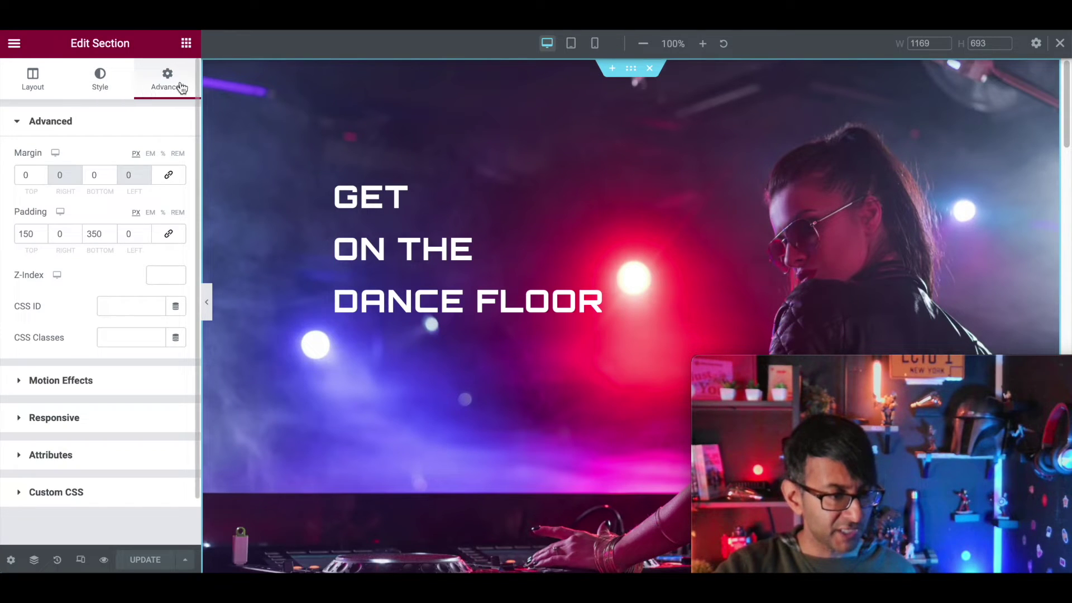
left_click(118, 378)
left_click(173, 194)
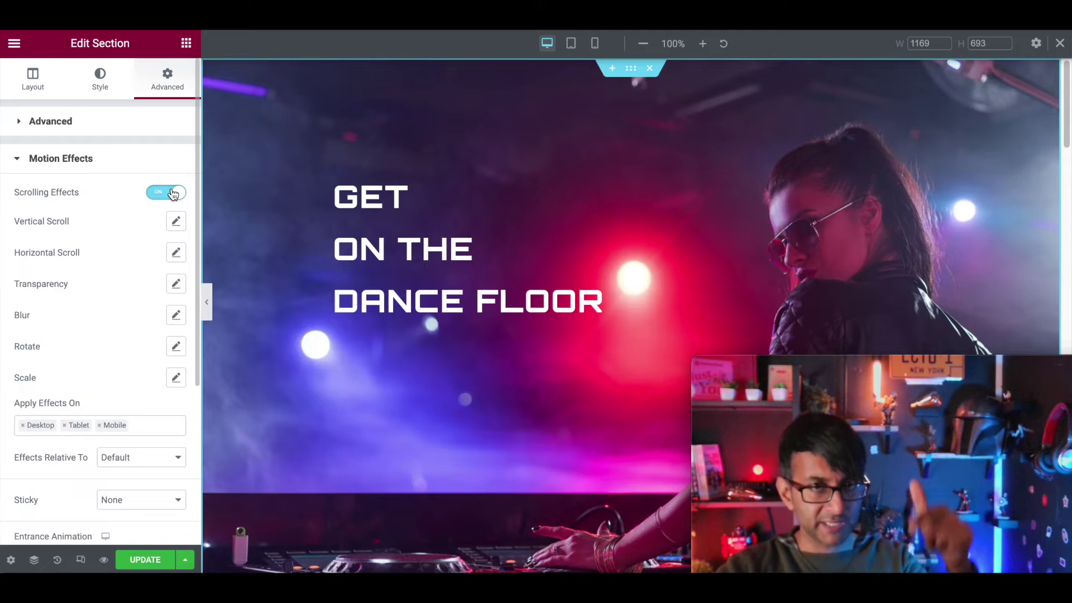
left_click(179, 289)
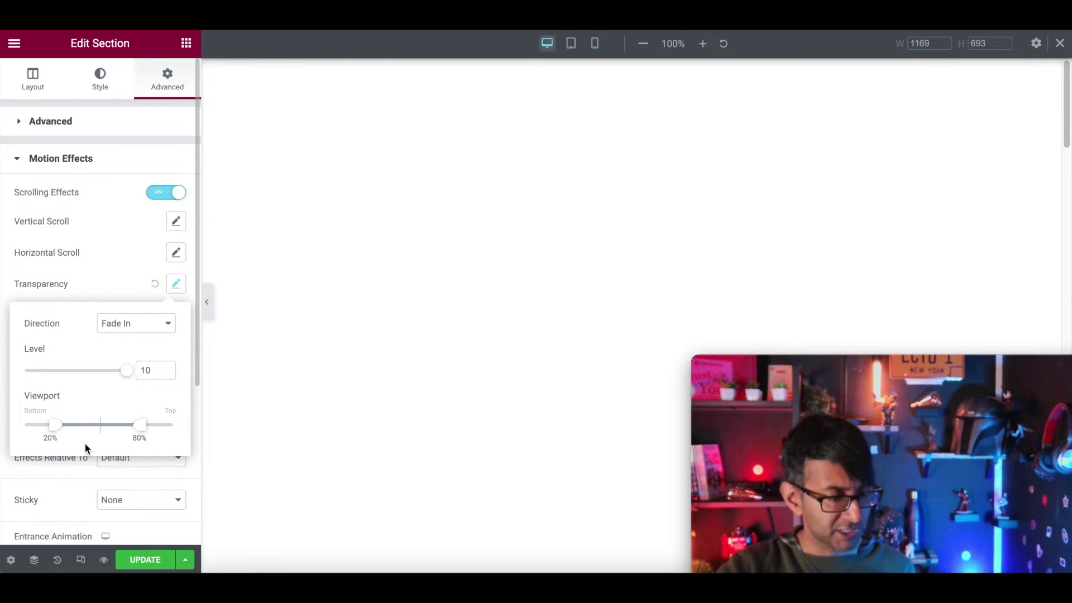
left_click(122, 286)
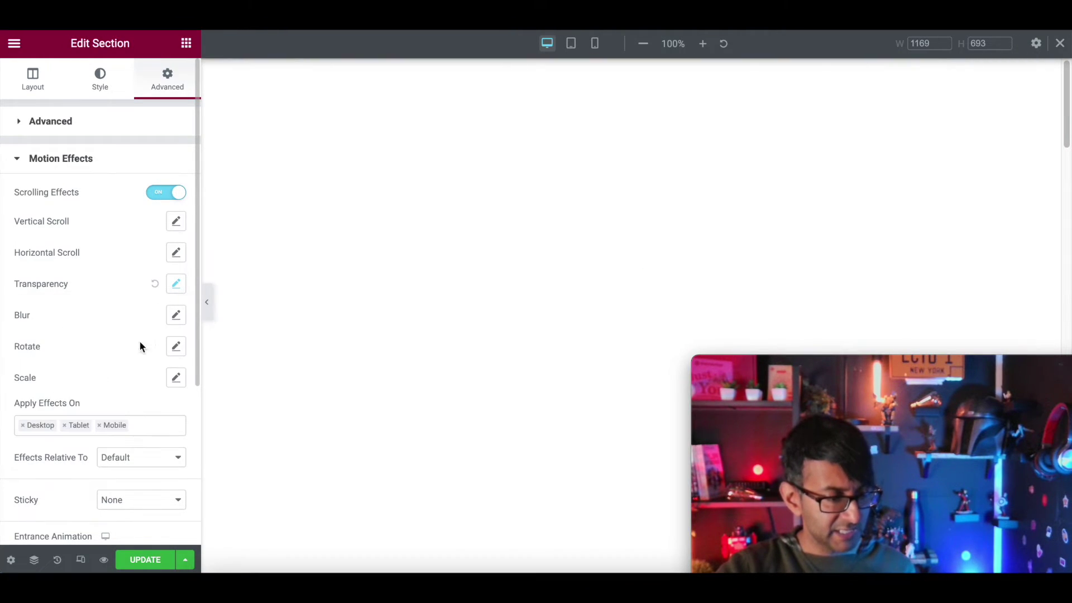
left_click(100, 426)
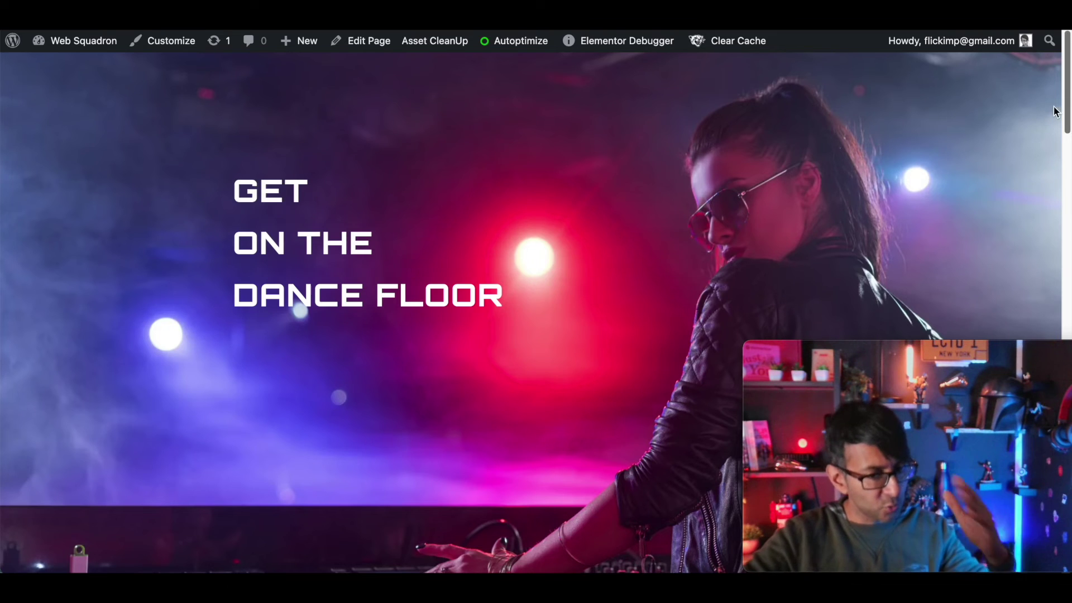
Scroll the live landing page from the dance floor hero down past the bar-photo ARE YOU READY? section.
left_click_drag(1067, 102, 1065, 399)
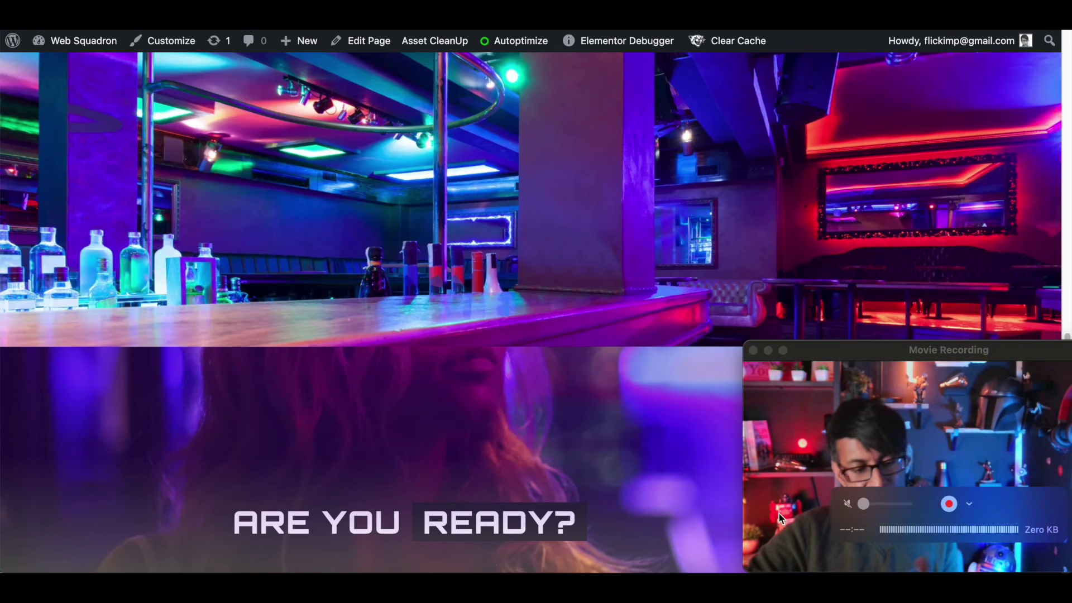